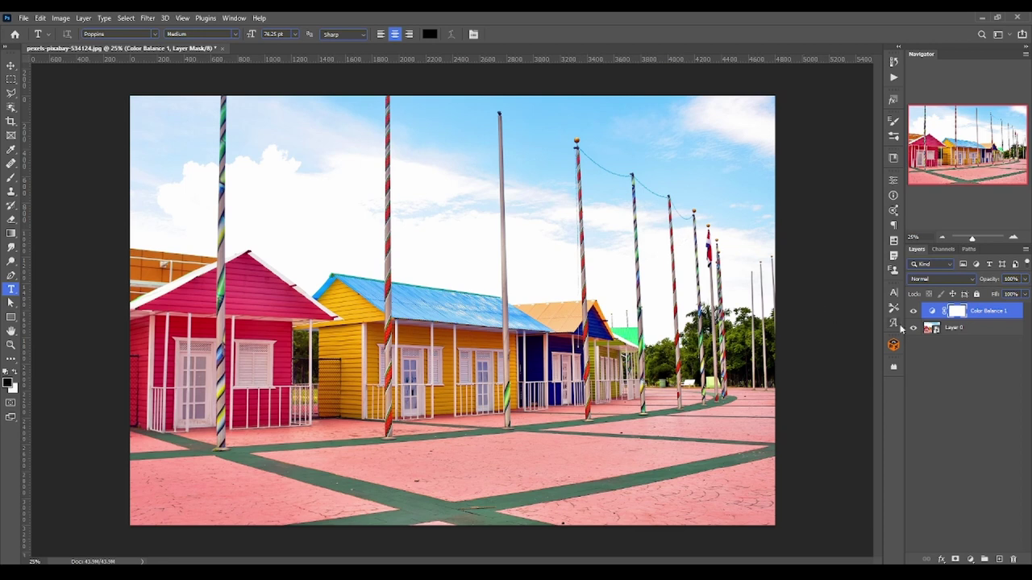
Step: Open Color Balance 1's Properties, showing Midtones with all three values at 0
{"action": "double_click", "coordinate": [933, 311]}
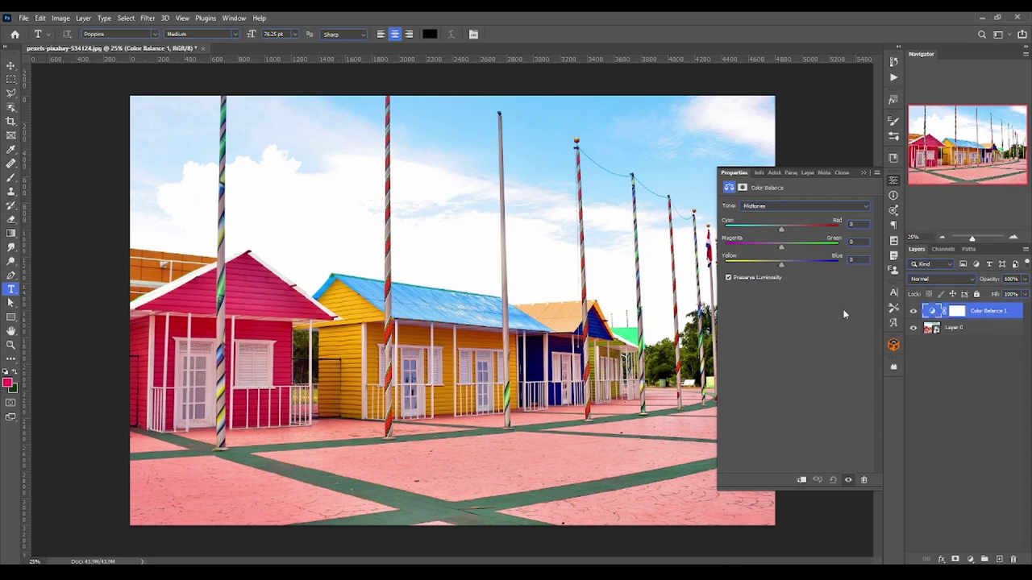
Step: Select the Move tool and add a second Color Balance adjustment layer
{"action": "left_click", "coordinate": [11, 67]}
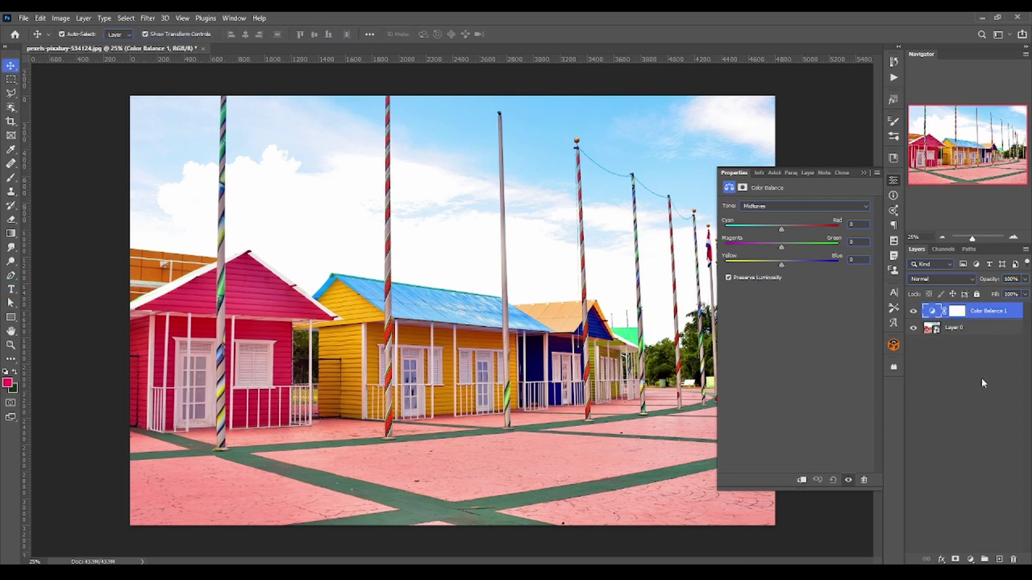
{"action": "left_click", "coordinate": [981, 380]}
{"action": "left_click", "coordinate": [970, 559]}
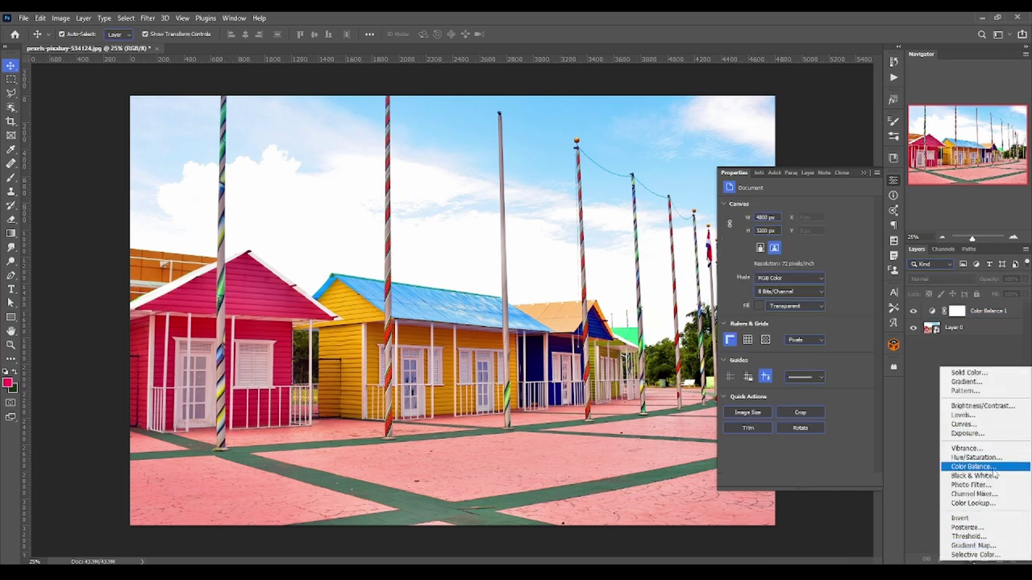
{"action": "left_click", "coordinate": [973, 467]}
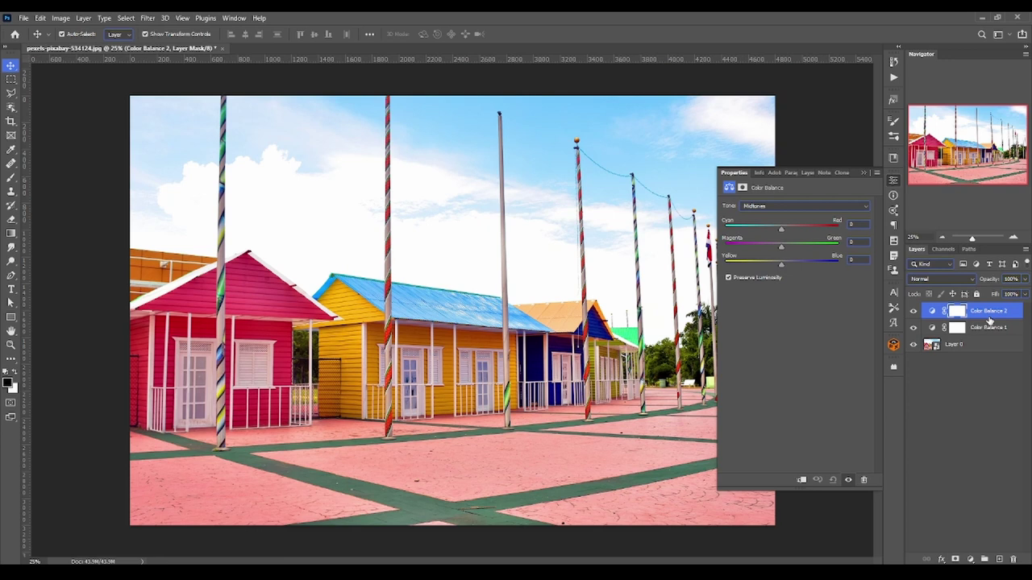
Step: Undo both Color Balance layers and add one fresh Color Balance layer above Layer 0
{"action": "key", "text": "ctrl+z"}
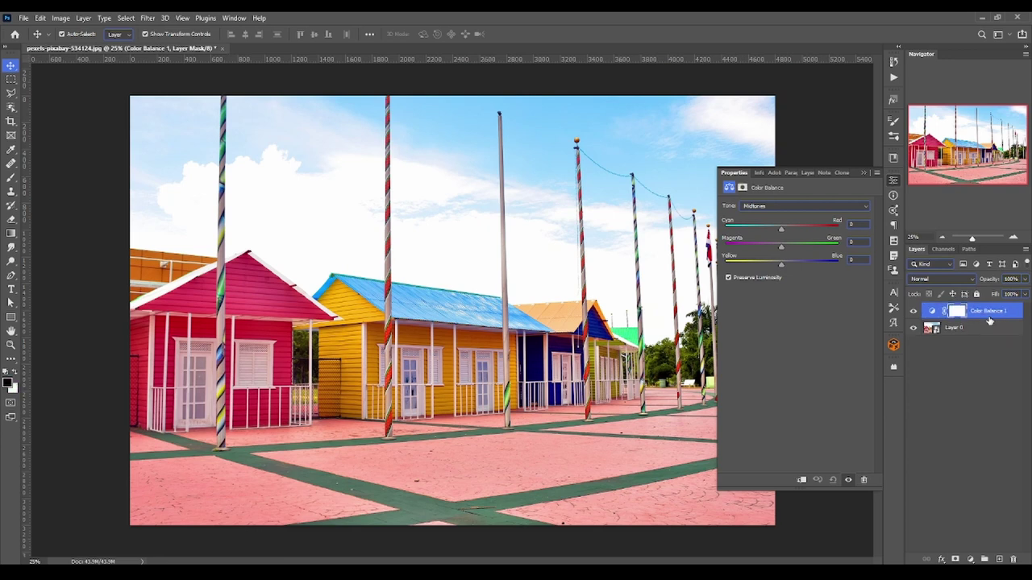
{"action": "key", "text": "ctrl+z"}
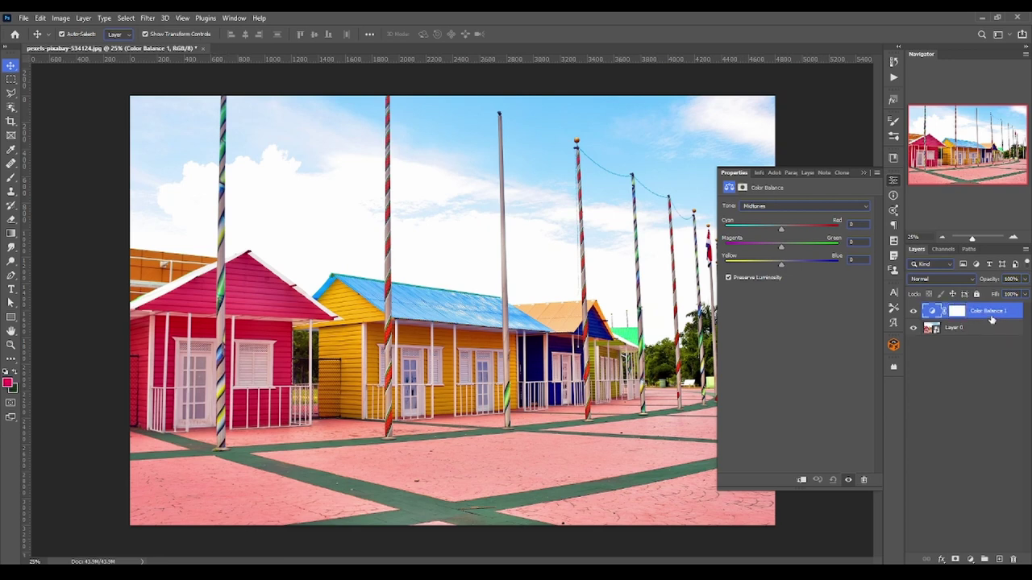
{"action": "left_click", "coordinate": [970, 558]}
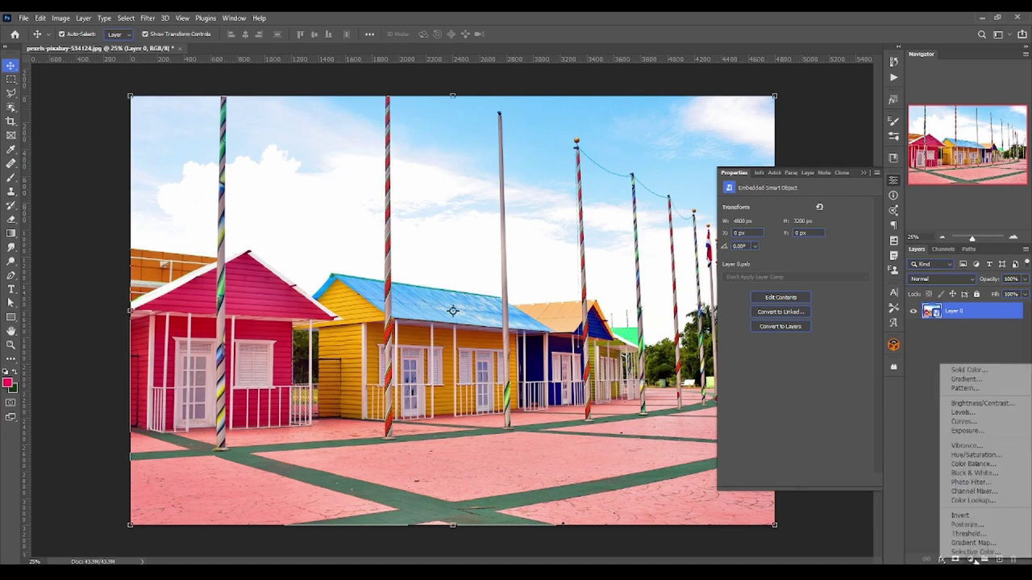
{"action": "left_click", "coordinate": [996, 465]}
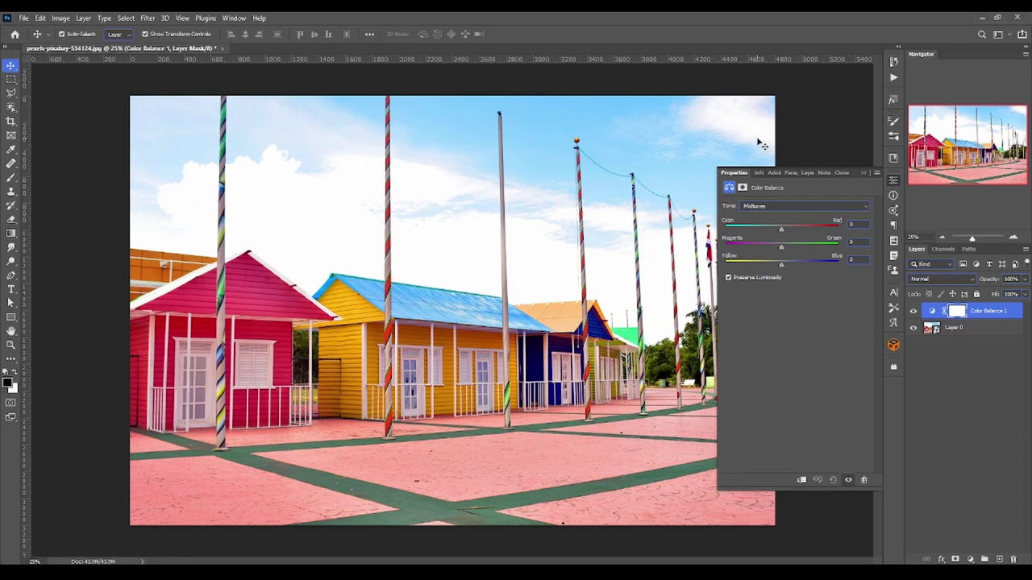
Step: Set the Midtones Cyan–Red value to +1, keeping Midtones as the tonal range
{"action": "left_click_drag", "start_coordinate": [780, 228], "coordinate": [781, 228]}
{"action": "left_click", "coordinate": [818, 204]}
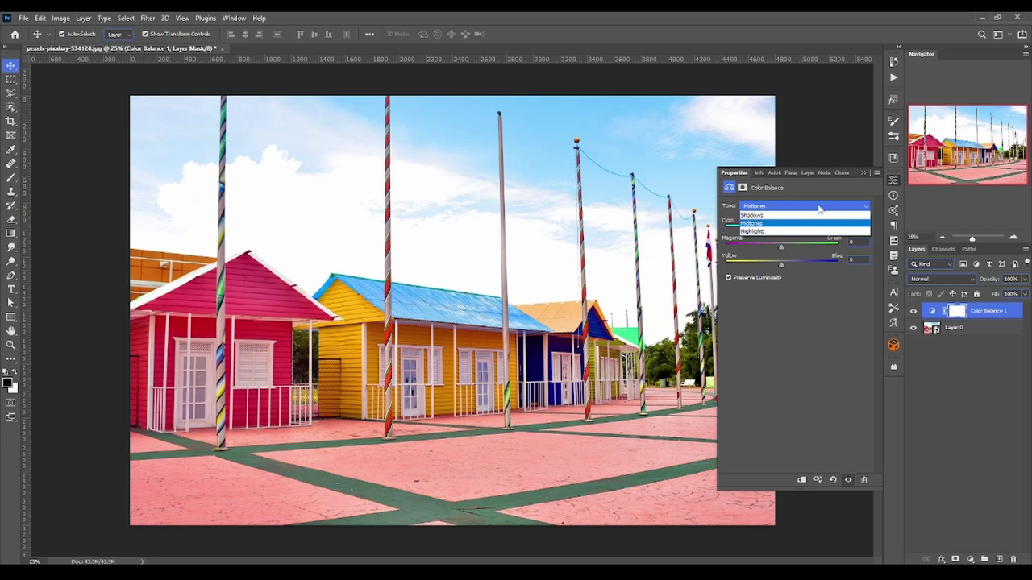
{"action": "left_click", "coordinate": [819, 209]}
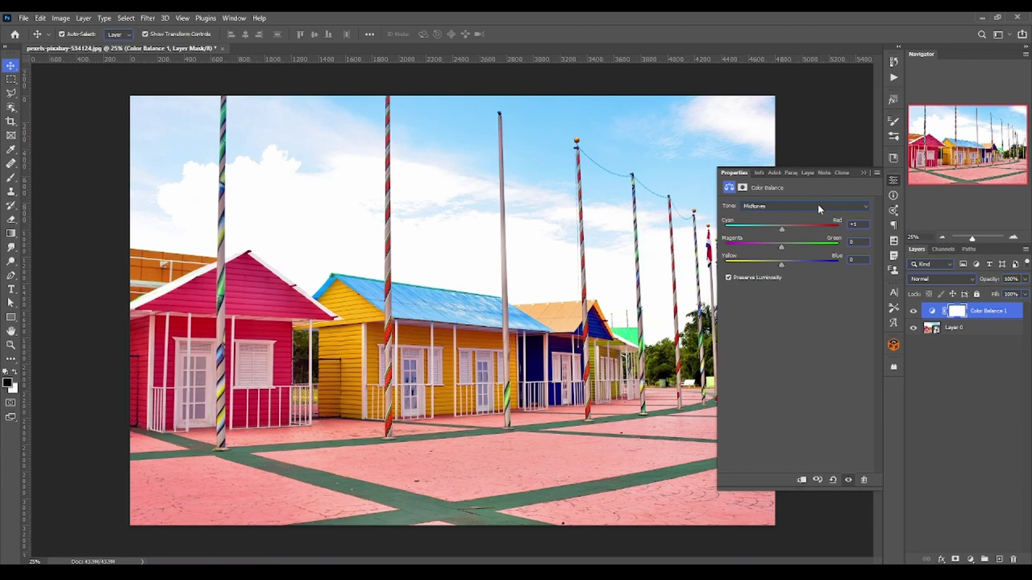
{"action": "left_click", "coordinate": [792, 208]}
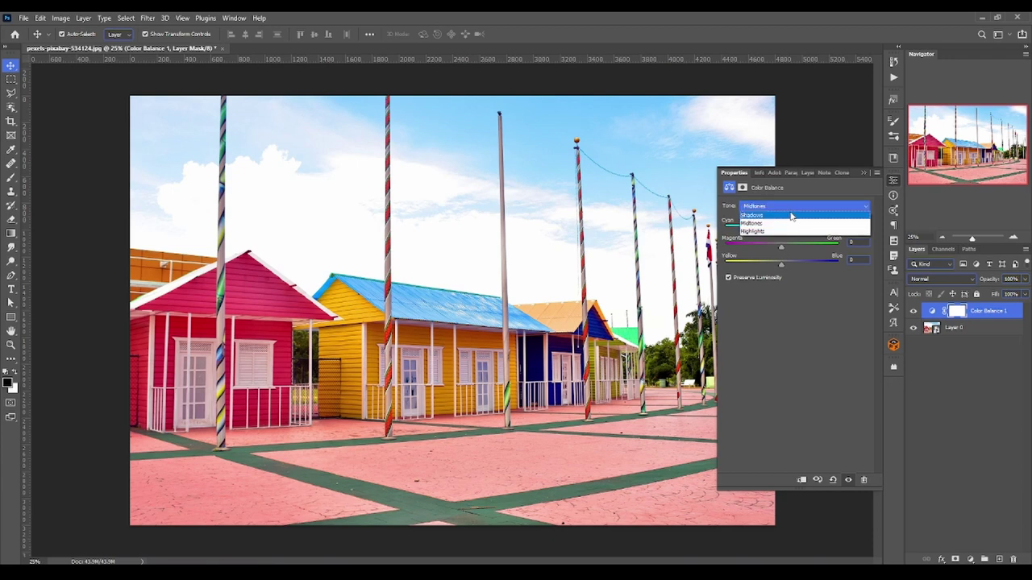
{"action": "left_click", "coordinate": [794, 208]}
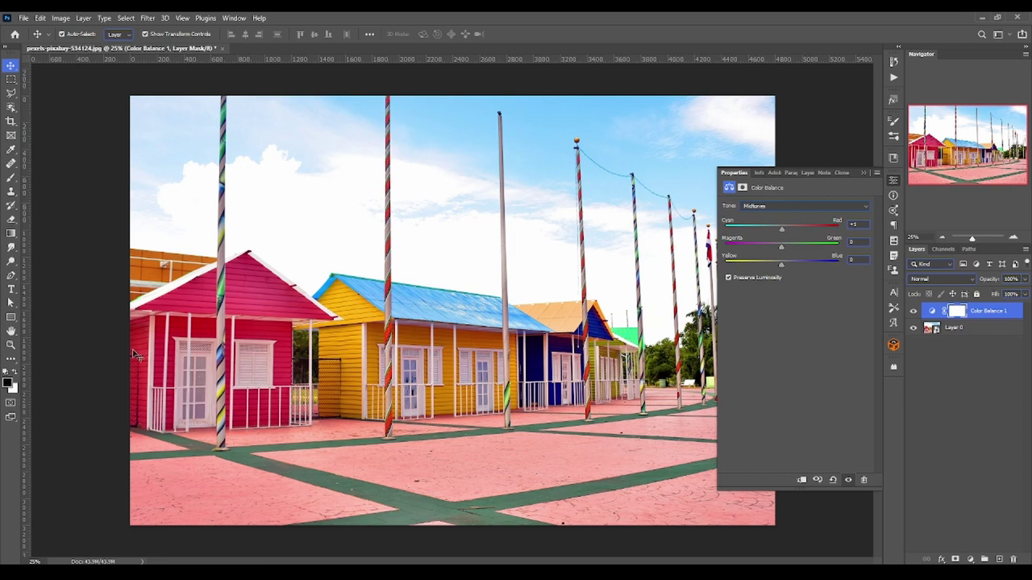
{"action": "left_click", "coordinate": [9, 384]}
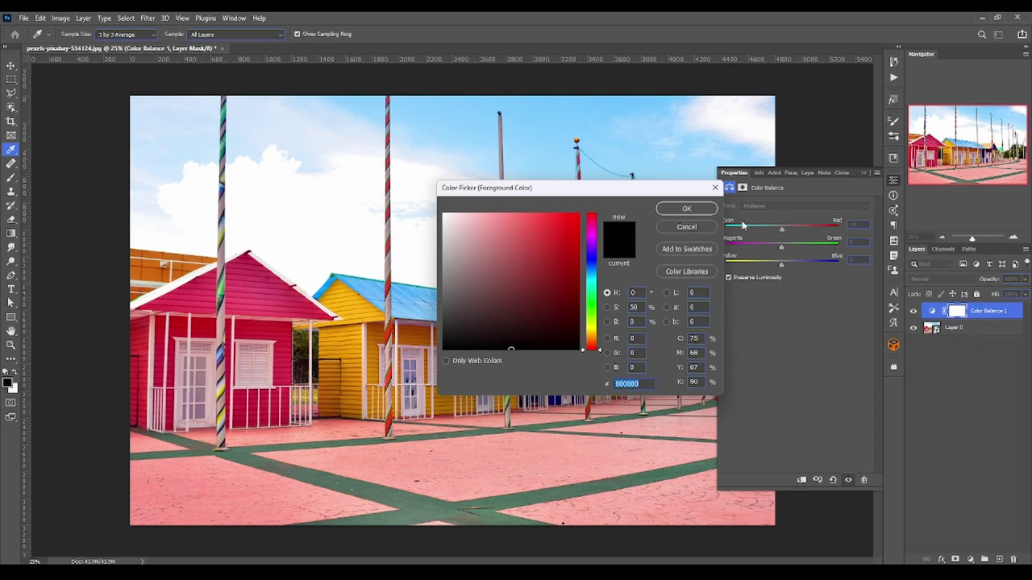
{"action": "left_click_drag", "start_coordinate": [572, 188], "coordinate": [496, 187]}
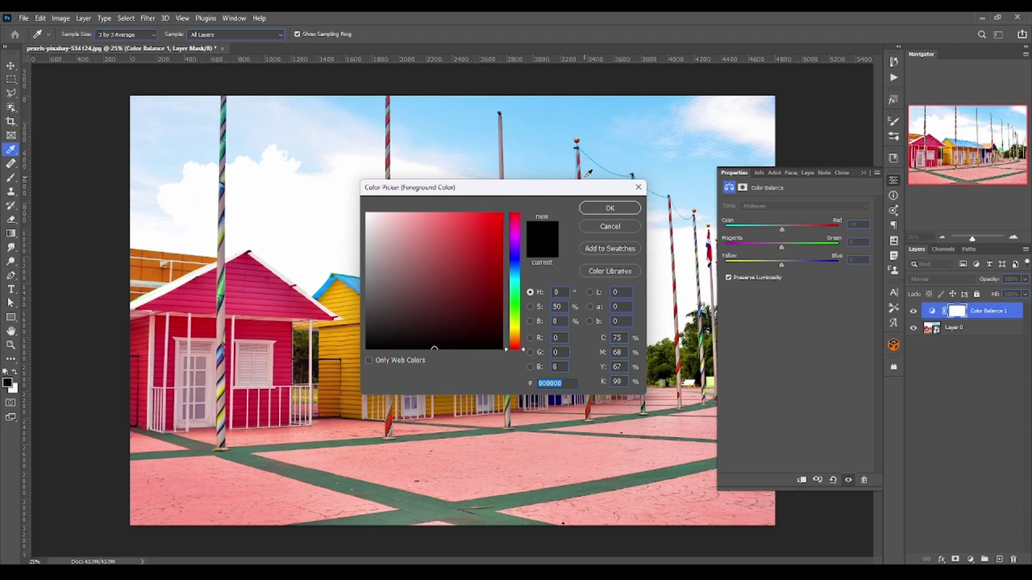
{"action": "left_click", "coordinate": [606, 224]}
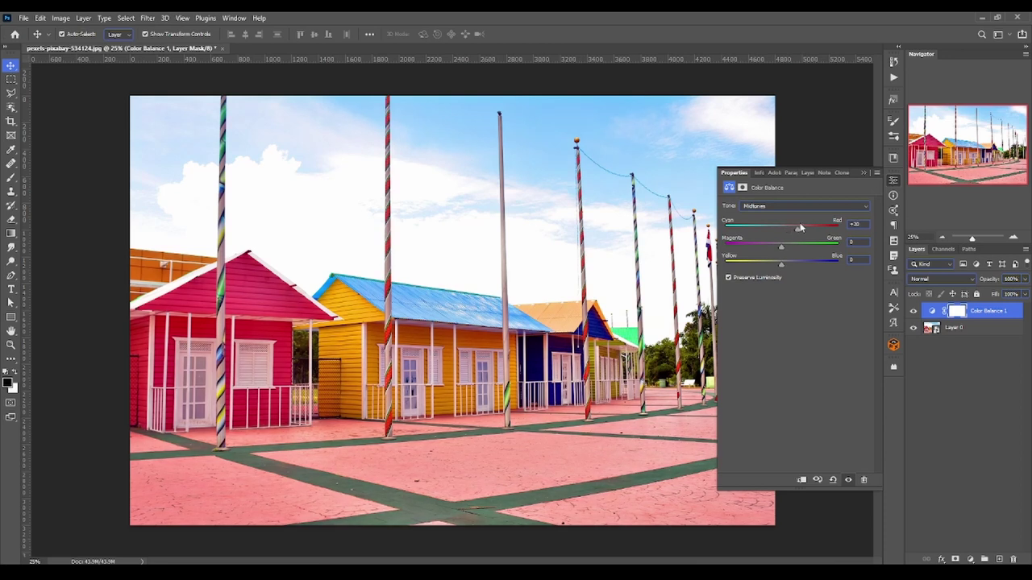
Step: Push the Midtones Cyan–Red slider to -100 for a full cyan cast
{"action": "mouse_move", "coordinate": [799, 228]}
{"action": "left_mouse_down"}
{"action": "mouse_move", "coordinate": [782, 229]}
{"action": "mouse_move", "coordinate": [808, 229]}
{"action": "left_mouse_up"}
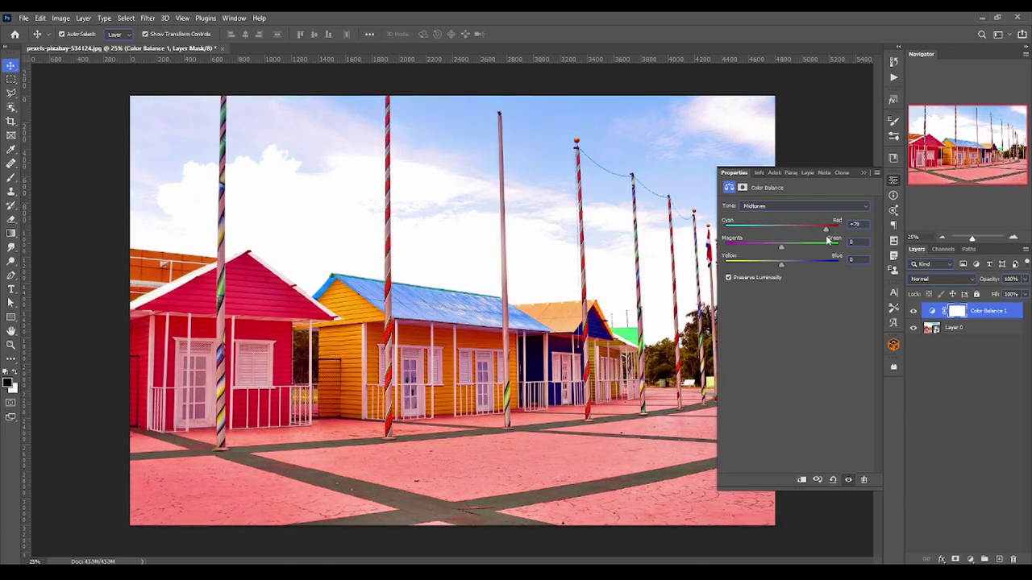
{"action": "left_click_drag", "start_coordinate": [827, 240], "coordinate": [704, 245]}
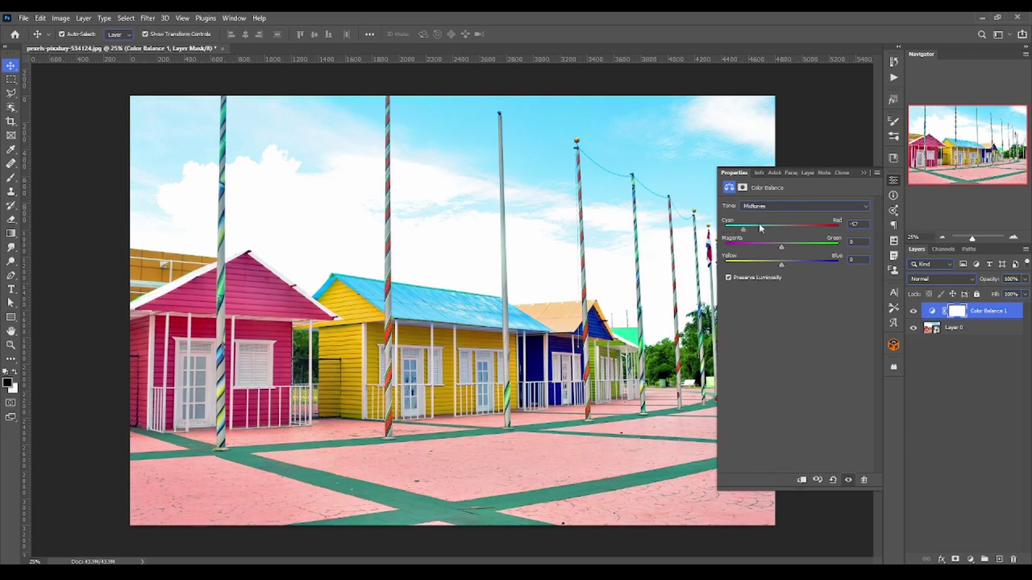
{"action": "left_click_drag", "start_coordinate": [725, 229], "coordinate": [744, 230]}
{"action": "left_click_drag", "start_coordinate": [743, 230], "coordinate": [714, 232]}
Step: Set Midtones Magenta–Green to about +10 and Yellow–Blue to +1, toggling clip-to-layer on and off
{"action": "mouse_move", "coordinate": [782, 248]}
{"action": "left_mouse_down"}
{"action": "mouse_move", "coordinate": [753, 249]}
{"action": "mouse_move", "coordinate": [787, 249]}
{"action": "left_mouse_up"}
{"action": "left_click_drag", "start_coordinate": [787, 261], "coordinate": [811, 266]}
{"action": "left_click_drag", "start_coordinate": [807, 270], "coordinate": [726, 284]}
{"action": "left_click", "coordinate": [801, 479]}
{"action": "left_click", "coordinate": [802, 481]}
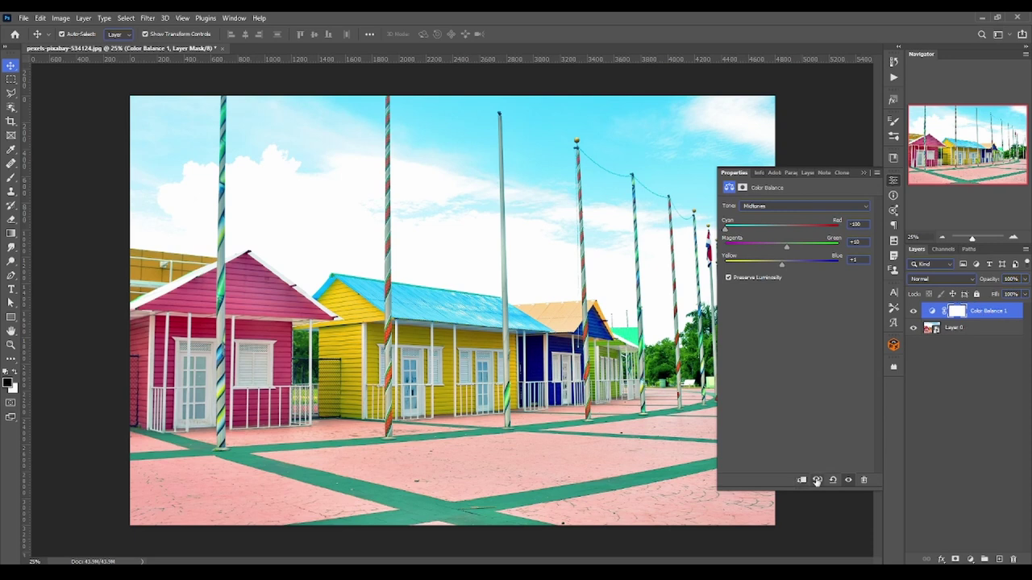
Step: Reset Color Balance, then set Midtones to about -42 Cyan–Red, +3 Magenta–Green, +35 Yellow–Blue
{"action": "left_click", "coordinate": [832, 479]}
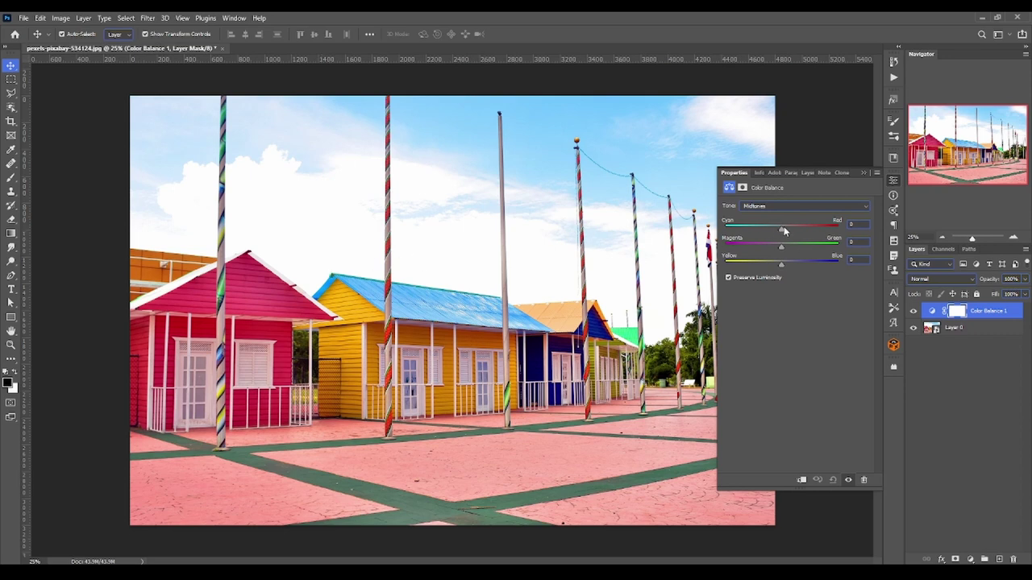
{"action": "left_click_drag", "start_coordinate": [776, 229], "coordinate": [768, 232]}
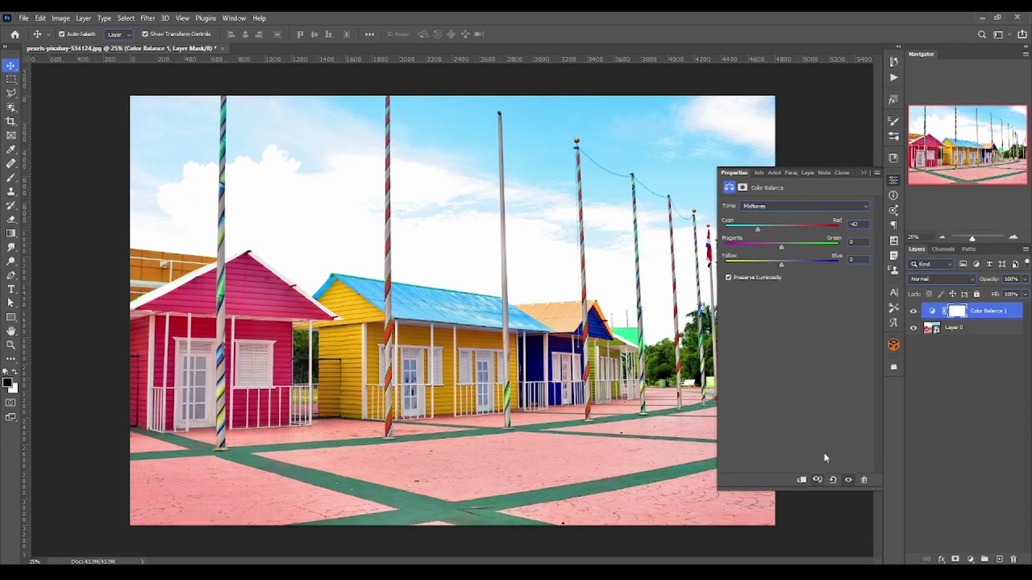
{"action": "left_click_drag", "start_coordinate": [797, 245], "coordinate": [782, 250]}
{"action": "left_click_drag", "start_coordinate": [781, 266], "coordinate": [785, 266]}
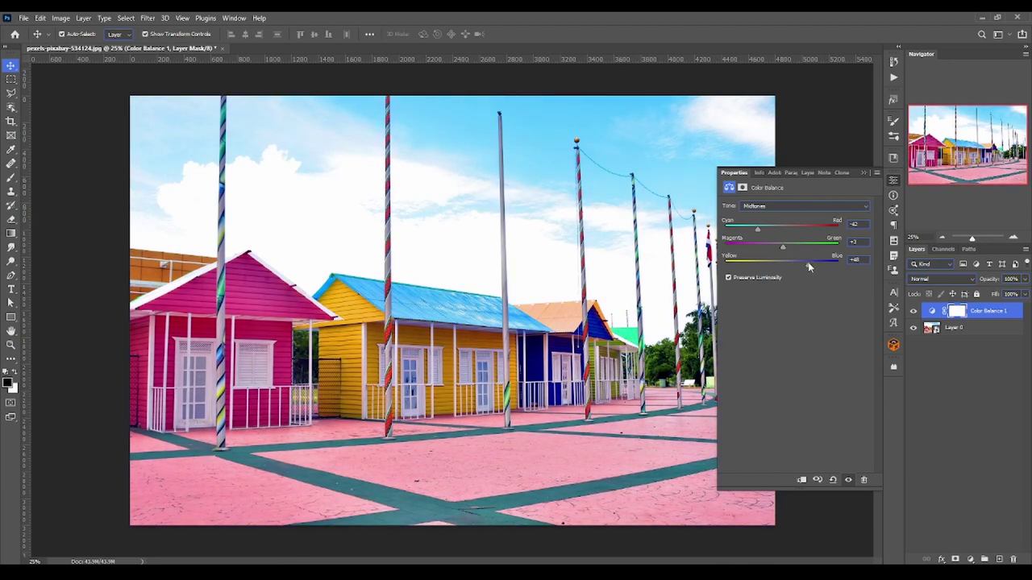
{"action": "left_click", "coordinate": [817, 481]}
{"action": "left_click", "coordinate": [817, 481]}
{"action": "left_click_drag", "start_coordinate": [809, 265], "coordinate": [799, 264]}
{"action": "left_click", "coordinate": [793, 208]}
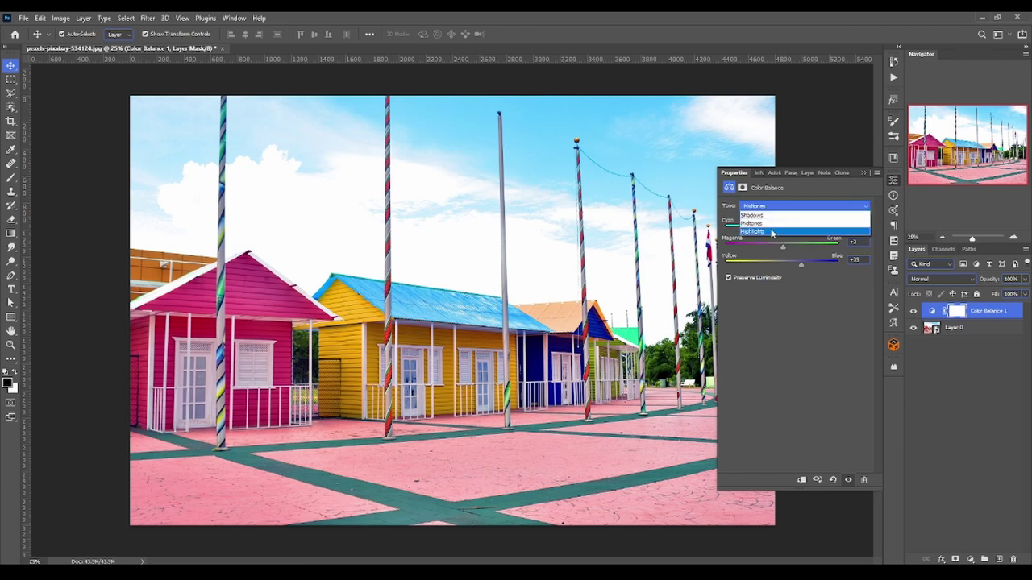
Step: Set Highlights to about -17 Cyan–Red and +13 Yellow–Blue, comparing against the previous state
{"action": "left_click", "coordinate": [772, 232]}
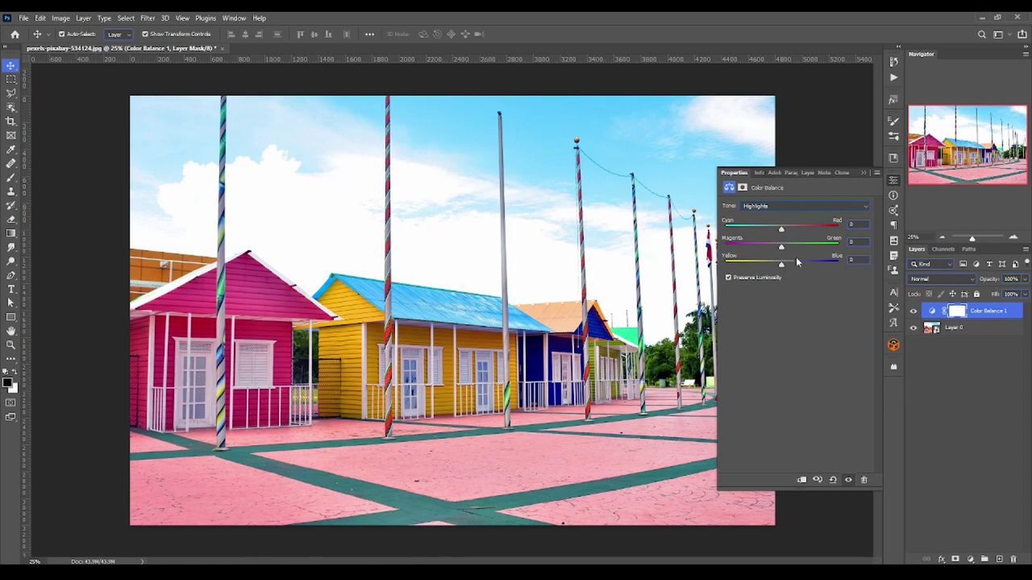
{"action": "mouse_move", "coordinate": [780, 229]}
{"action": "left_mouse_down"}
{"action": "mouse_move", "coordinate": [769, 232]}
{"action": "mouse_move", "coordinate": [793, 266]}
{"action": "left_mouse_up"}
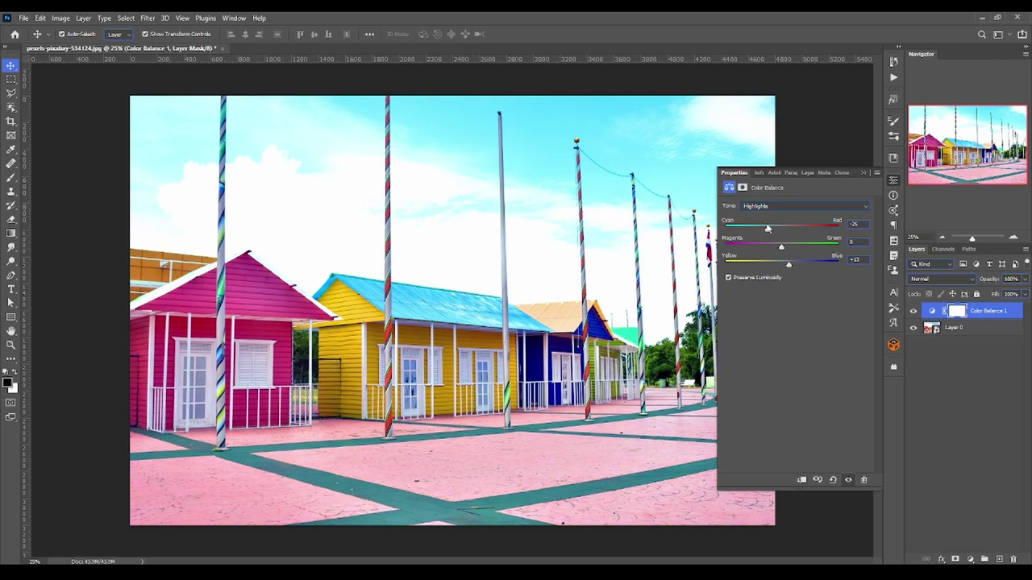
{"action": "left_click_drag", "start_coordinate": [767, 231], "coordinate": [771, 231]}
{"action": "left_click", "coordinate": [817, 480]}
{"action": "left_click", "coordinate": [818, 480]}
Step: Set the Shadows to about +28 Cyan–Red, +28 Magenta–Green and +28 Yellow–Blue
{"action": "left_click", "coordinate": [760, 206]}
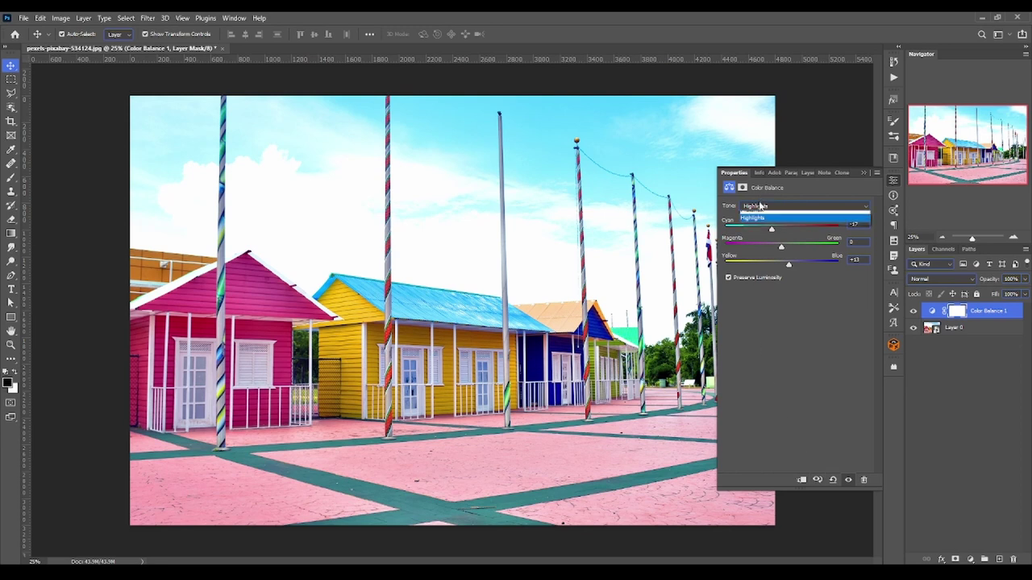
{"action": "left_click", "coordinate": [767, 208]}
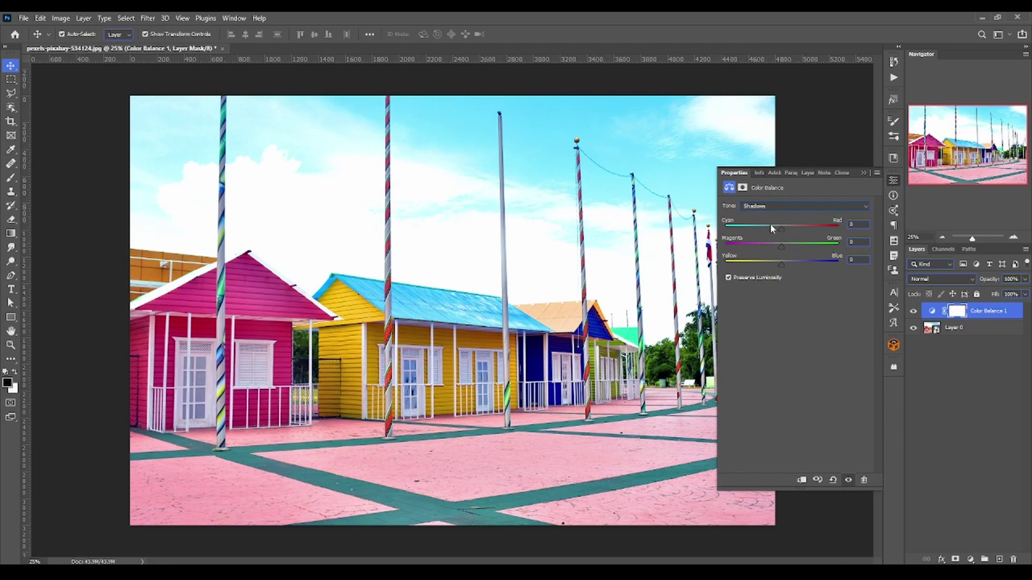
{"action": "left_click_drag", "start_coordinate": [778, 228], "coordinate": [800, 234]}
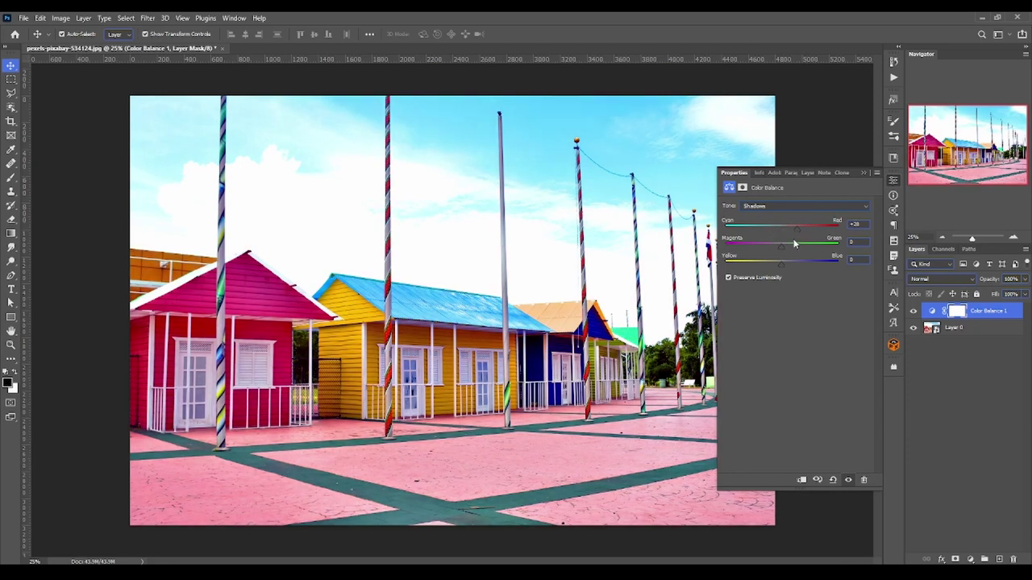
{"action": "left_click_drag", "start_coordinate": [782, 244], "coordinate": [791, 251]}
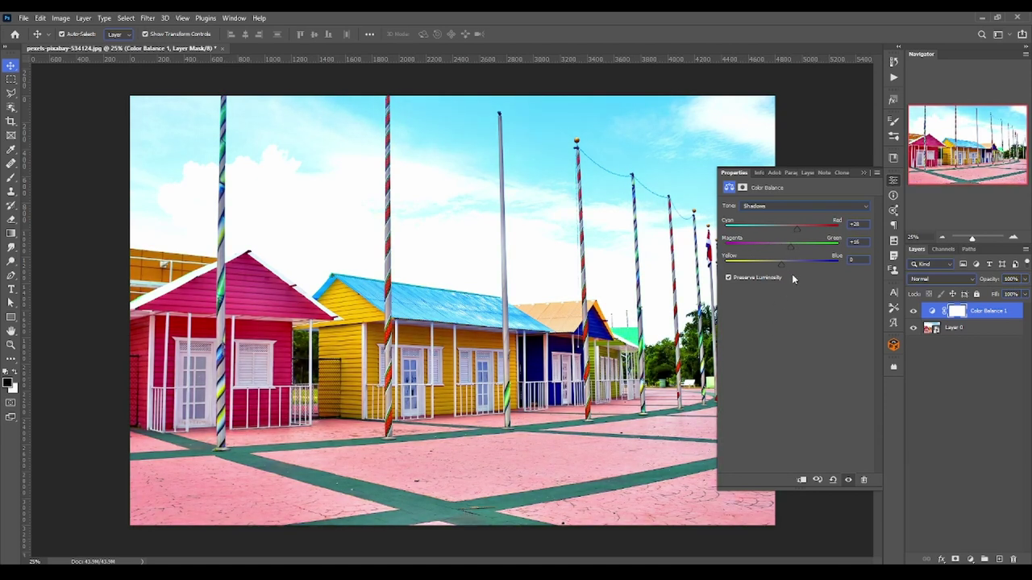
{"action": "left_click_drag", "start_coordinate": [788, 247], "coordinate": [807, 247]}
{"action": "left_click_drag", "start_coordinate": [798, 250], "coordinate": [796, 250]}
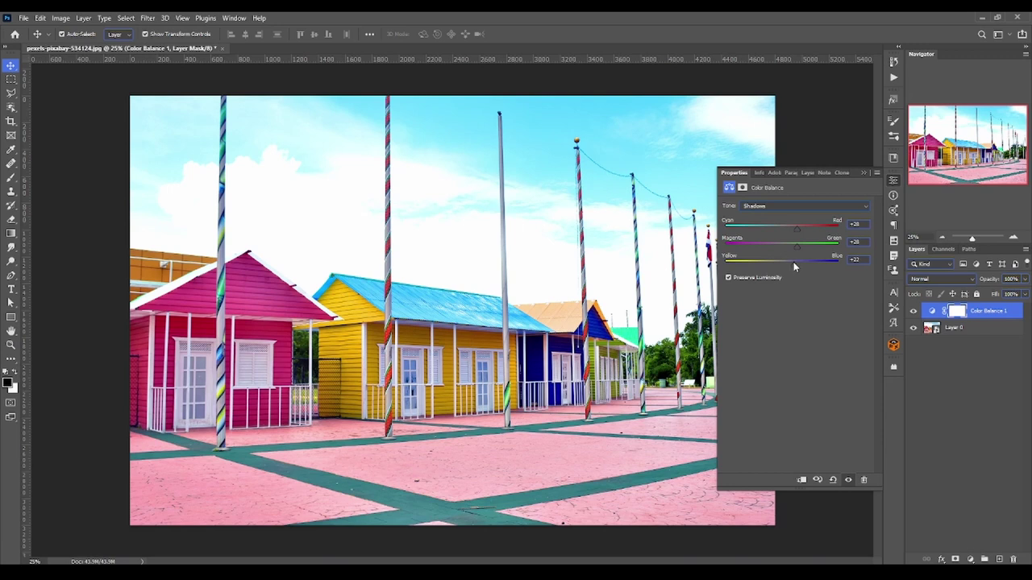
Step: Toggle the previous-state view to compare the image before and after the shadow change
{"action": "left_click", "coordinate": [818, 480]}
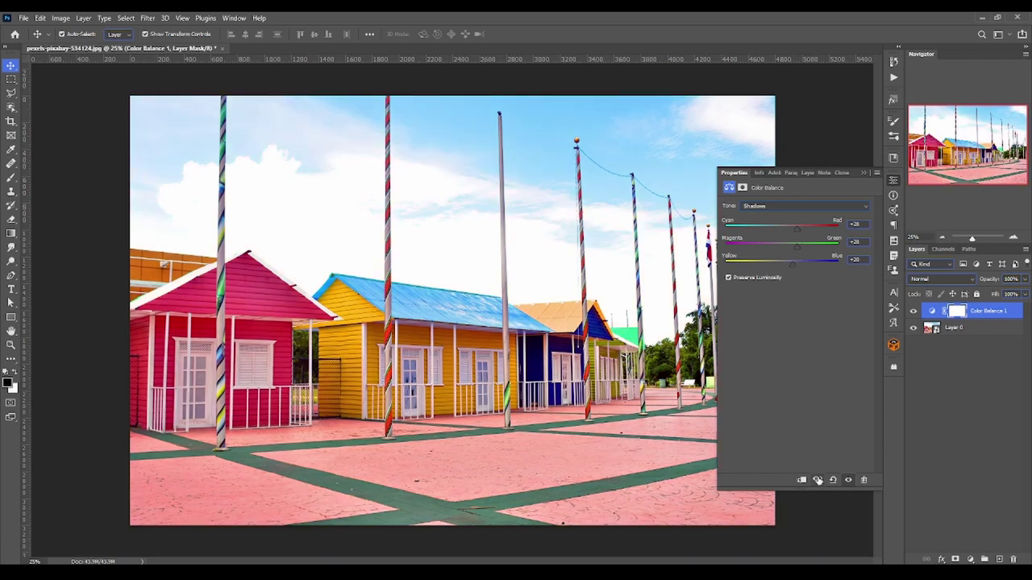
{"action": "left_click", "coordinate": [818, 480]}
{"action": "left_click", "coordinate": [818, 480]}
{"action": "left_click", "coordinate": [818, 481]}
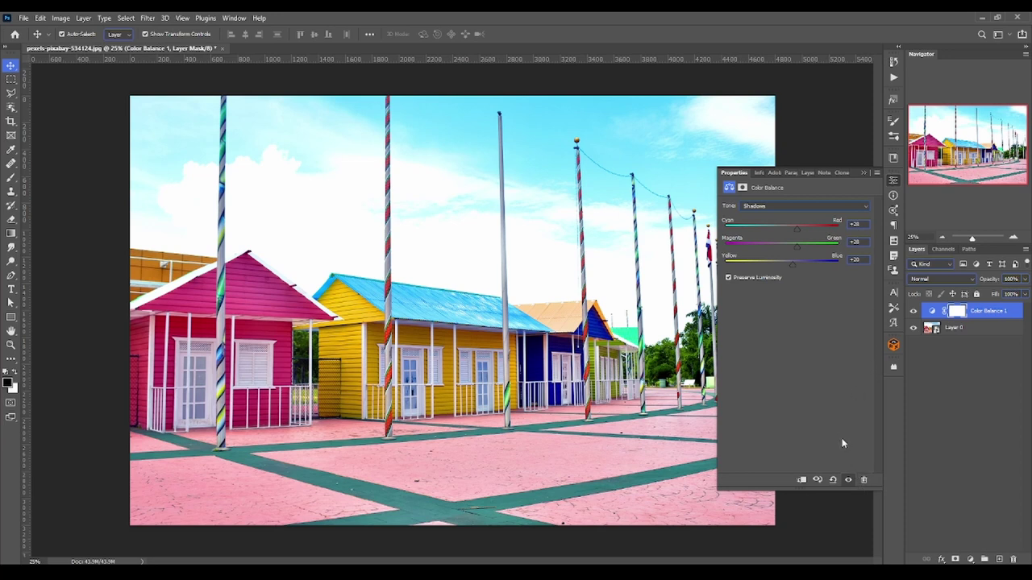
Step: Delete the Color Balance layer, then add and remove a Black & White adjustment
{"action": "key", "text": "Delete"}
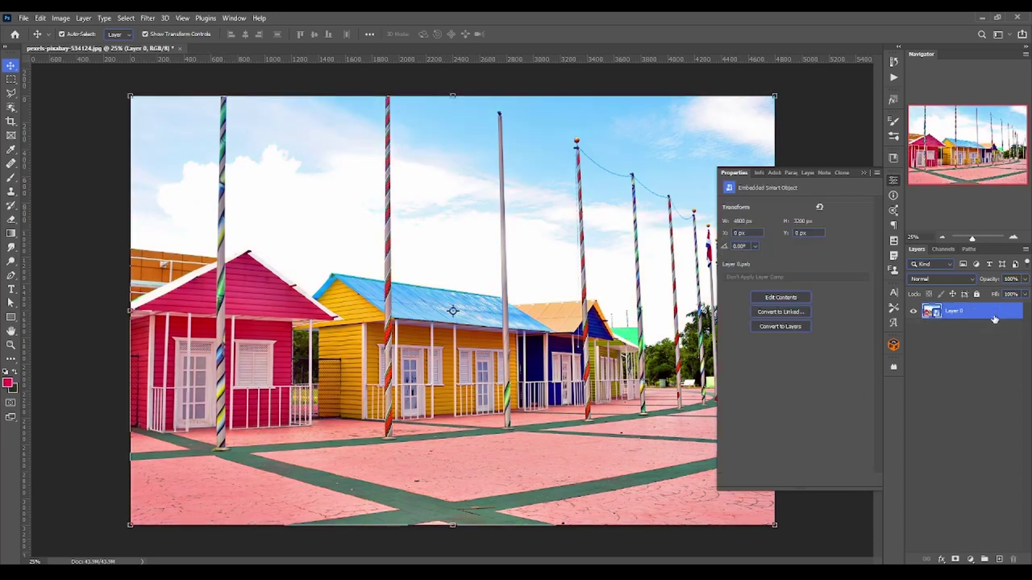
{"action": "left_click", "coordinate": [969, 559]}
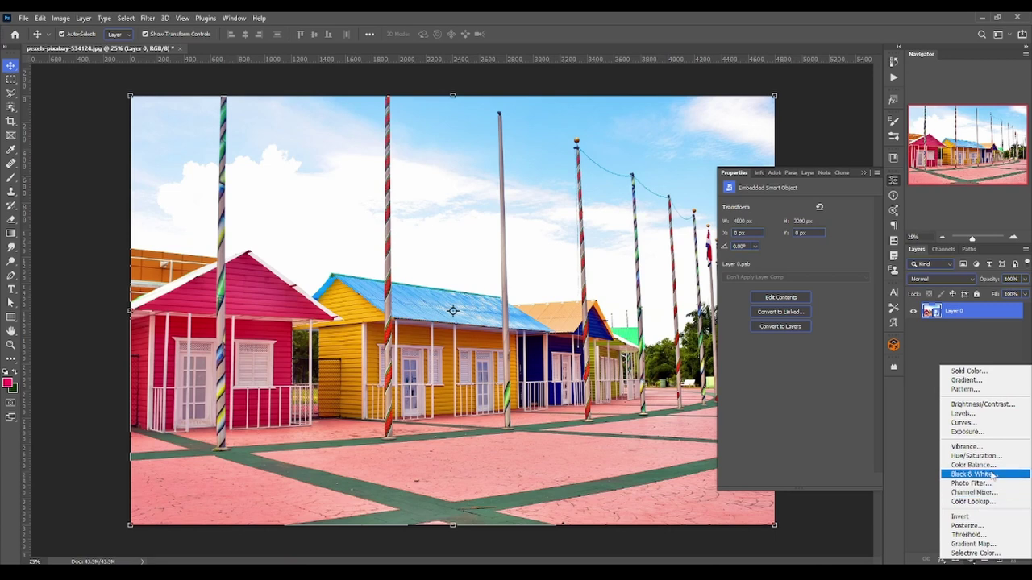
{"action": "left_click", "coordinate": [988, 477]}
{"action": "key", "text": "Delete"}
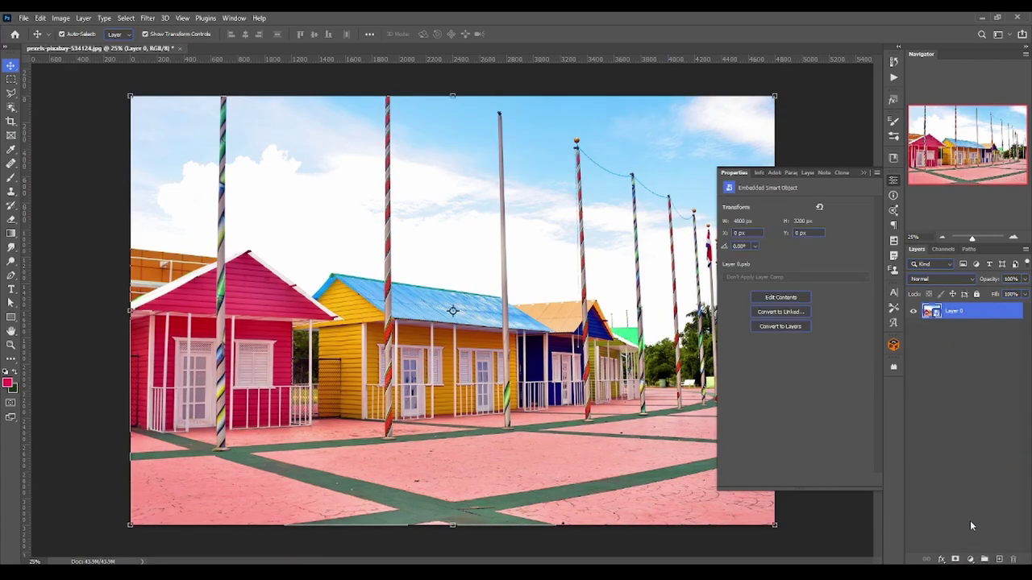
Step: Add a new Color Balance layer with Midtones Cyan–Red at -100
{"action": "left_click", "coordinate": [969, 559]}
{"action": "left_click", "coordinate": [973, 458]}
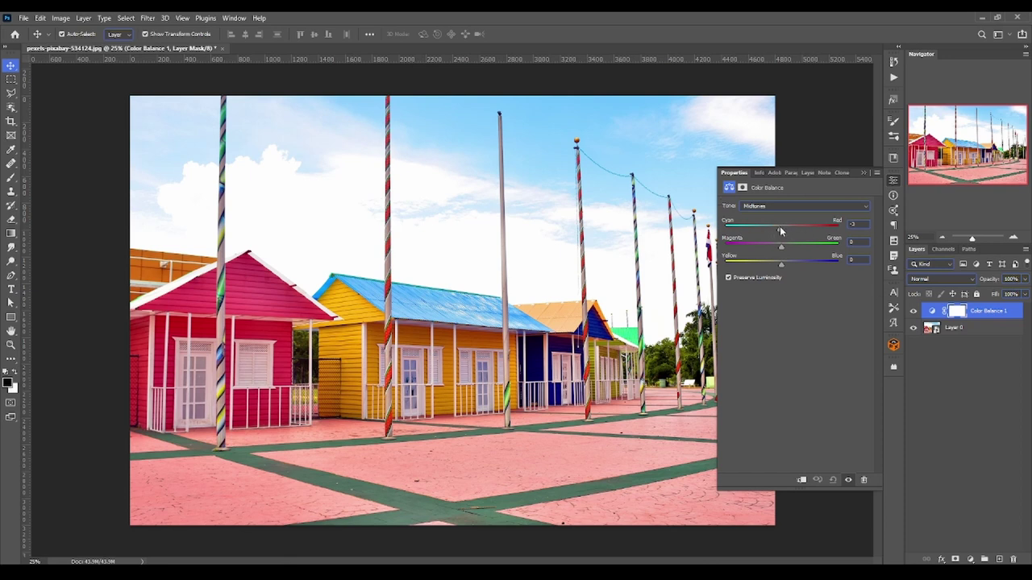
{"action": "left_click_drag", "start_coordinate": [779, 227], "coordinate": [724, 228]}
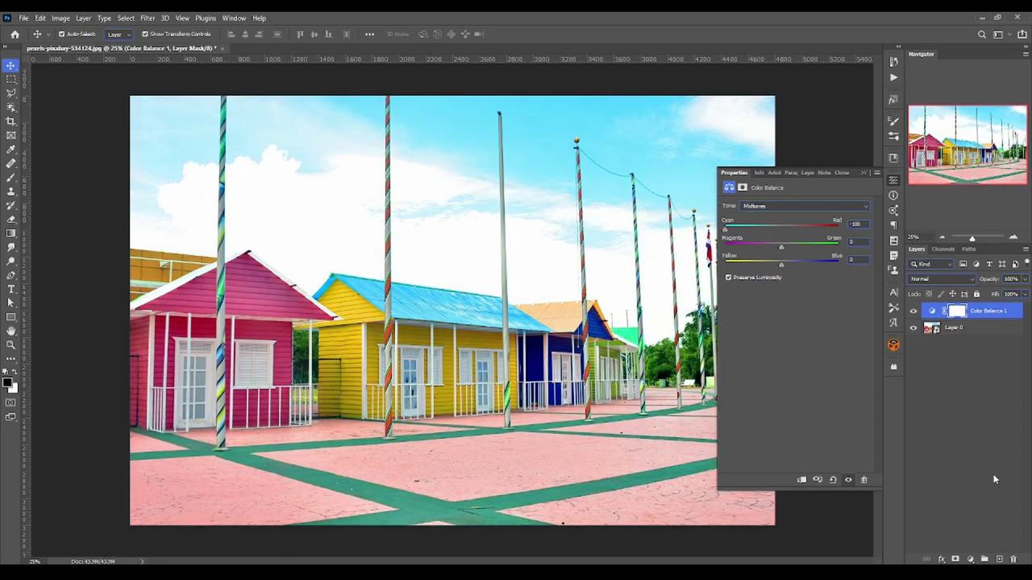
{"action": "left_click", "coordinate": [974, 559]}
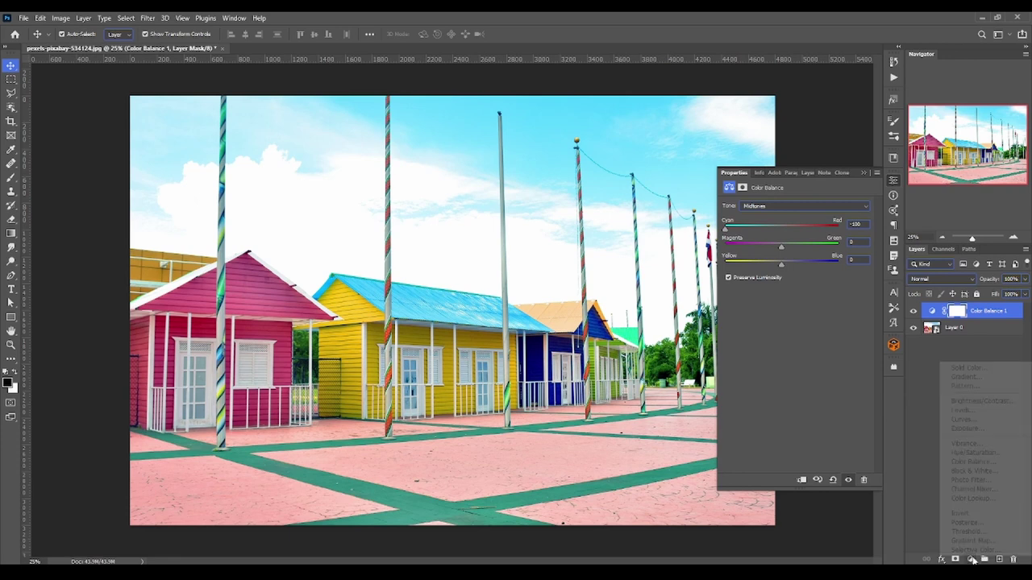
Step: Add a second Color Balance layer with Midtones Cyan–Red at +100, briefly comparing without it
{"action": "left_click", "coordinate": [979, 461]}
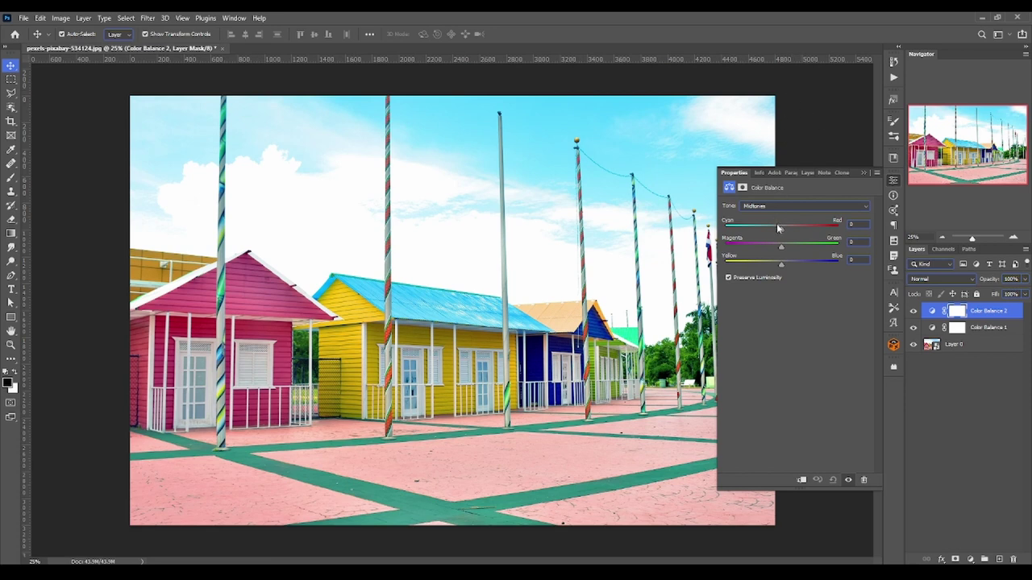
{"action": "mouse_move", "coordinate": [787, 233]}
{"action": "left_mouse_down"}
{"action": "mouse_move", "coordinate": [714, 234]}
{"action": "mouse_move", "coordinate": [838, 231]}
{"action": "left_mouse_up"}
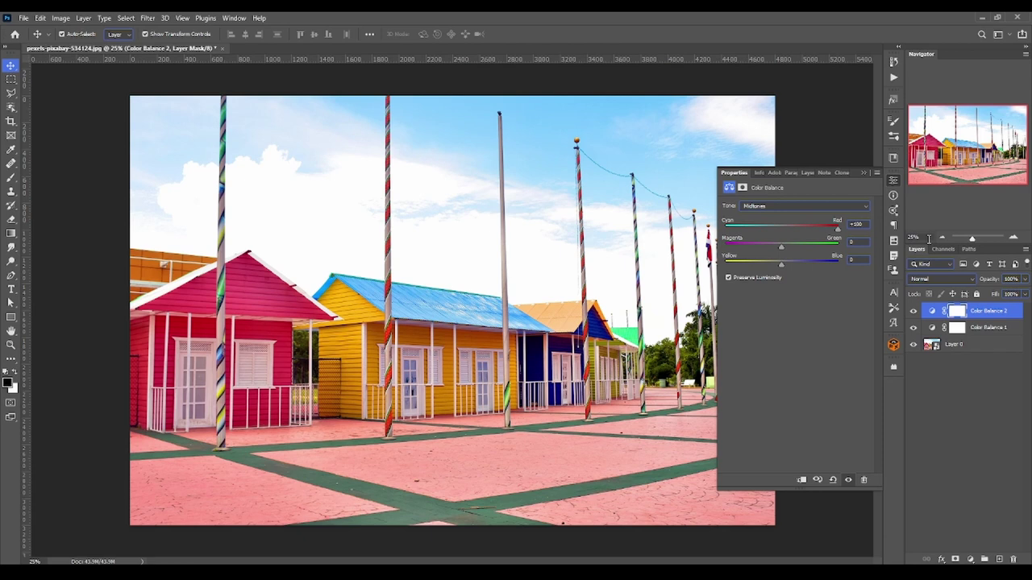
{"action": "left_click", "coordinate": [915, 323]}
{"action": "left_click", "coordinate": [987, 328], "text": "ctrl"}
{"action": "key", "text": "ctrl+g"}
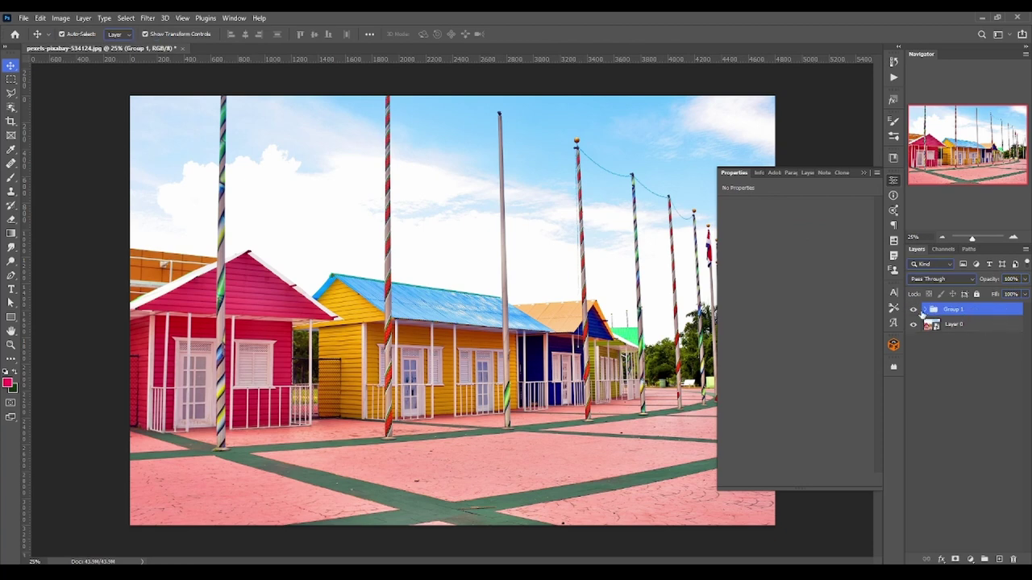
{"action": "left_click", "coordinate": [913, 309]}
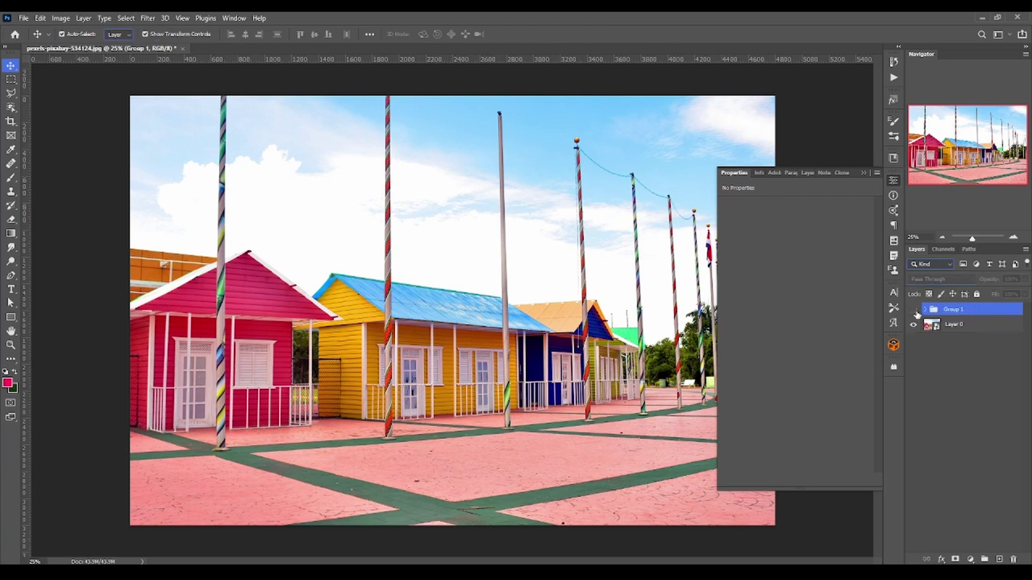
{"action": "left_click", "coordinate": [914, 309]}
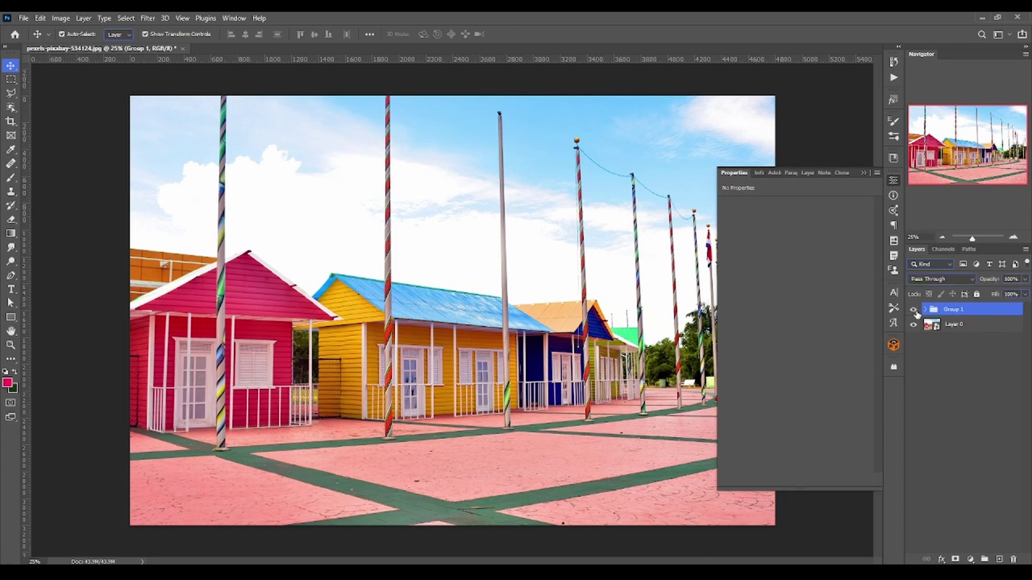
{"action": "key", "text": "ctrl+shift+g"}
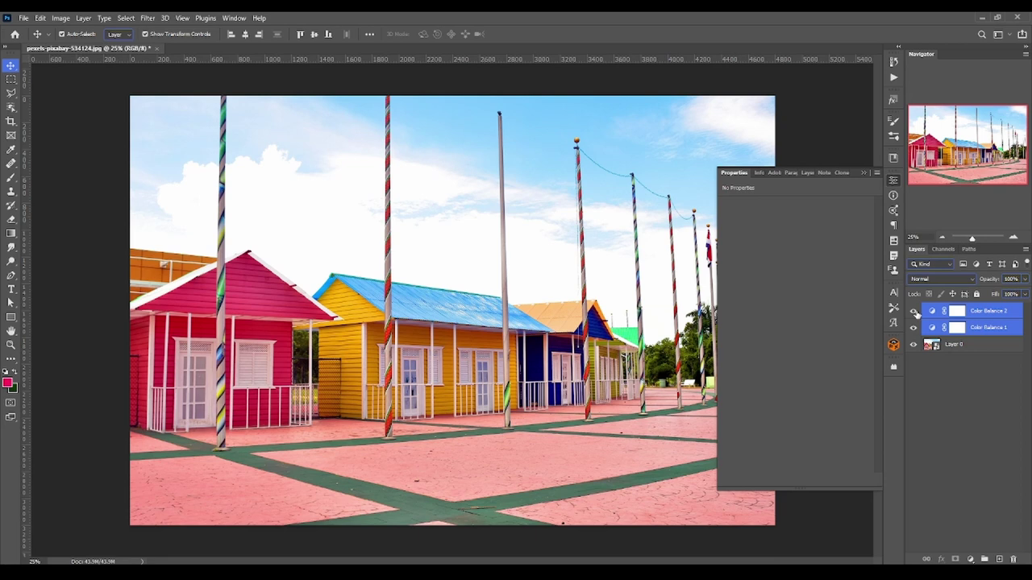
{"action": "left_click", "coordinate": [1000, 328]}
Step: Set Color Balance 2's Midtones Magenta–Green to -100, then select Color Balance 1
{"action": "left_click", "coordinate": [940, 313]}
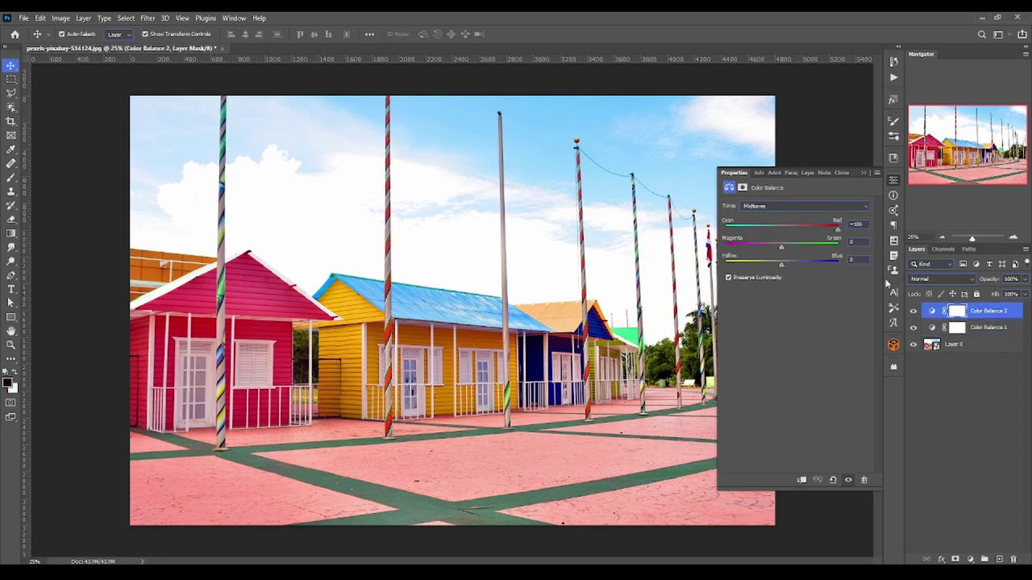
{"action": "left_click_drag", "start_coordinate": [781, 246], "coordinate": [725, 248]}
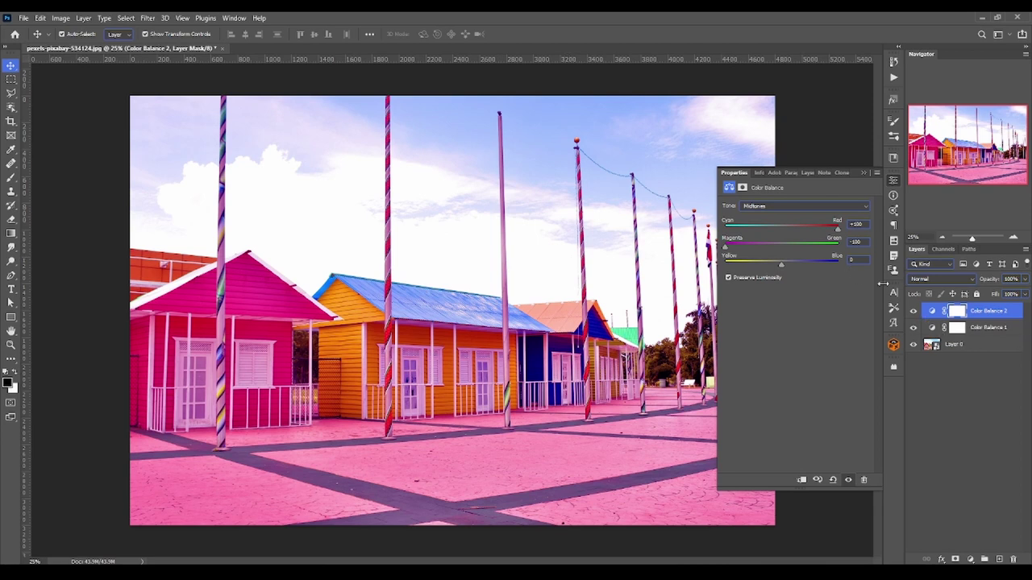
{"action": "left_click", "coordinate": [934, 328]}
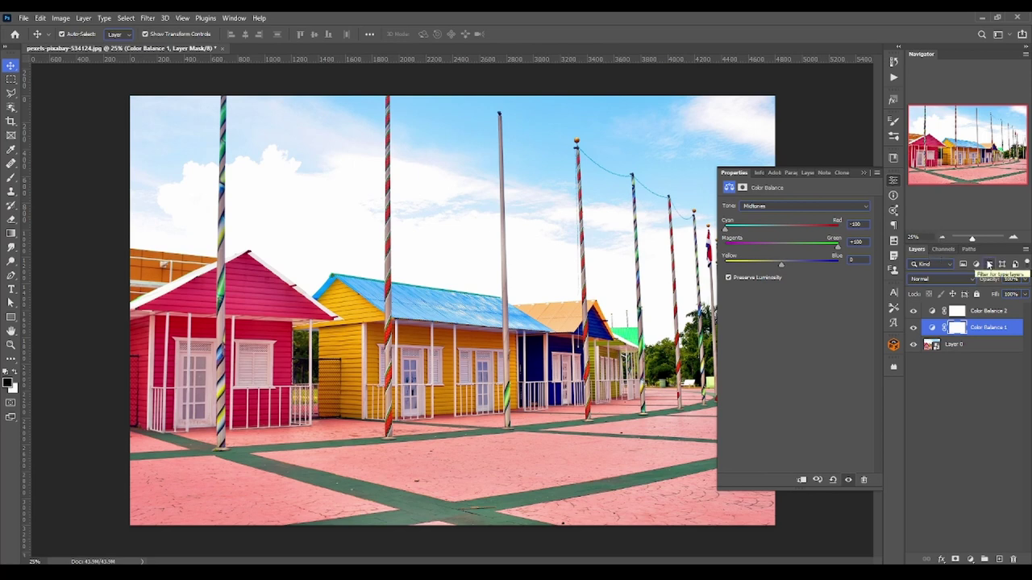
Step: Hide Color Balance 2 and group Color Balance 1 with Layer 0 into Group 1
{"action": "left_click", "coordinate": [913, 311]}
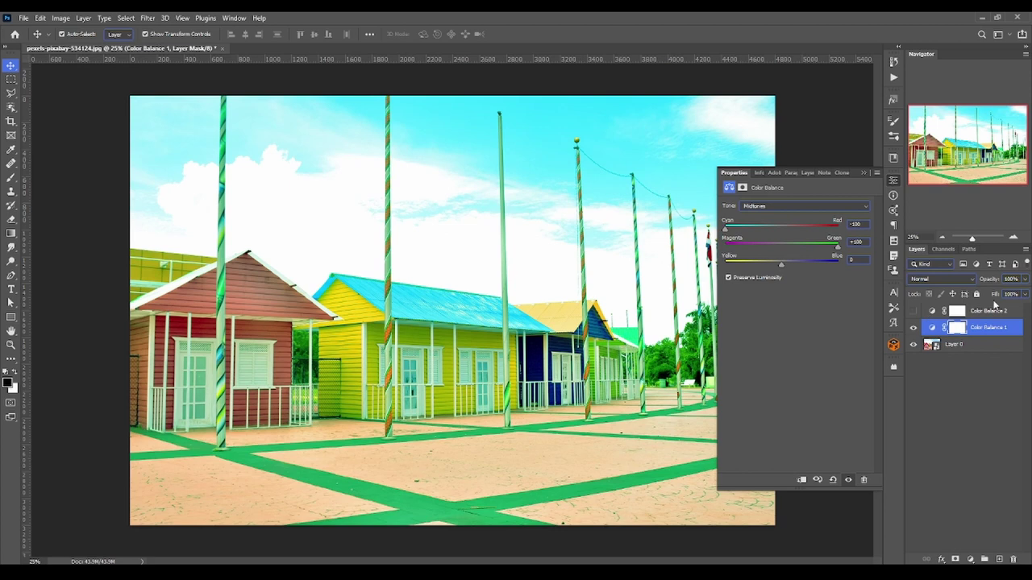
{"action": "left_click", "coordinate": [970, 337], "text": "ctrl"}
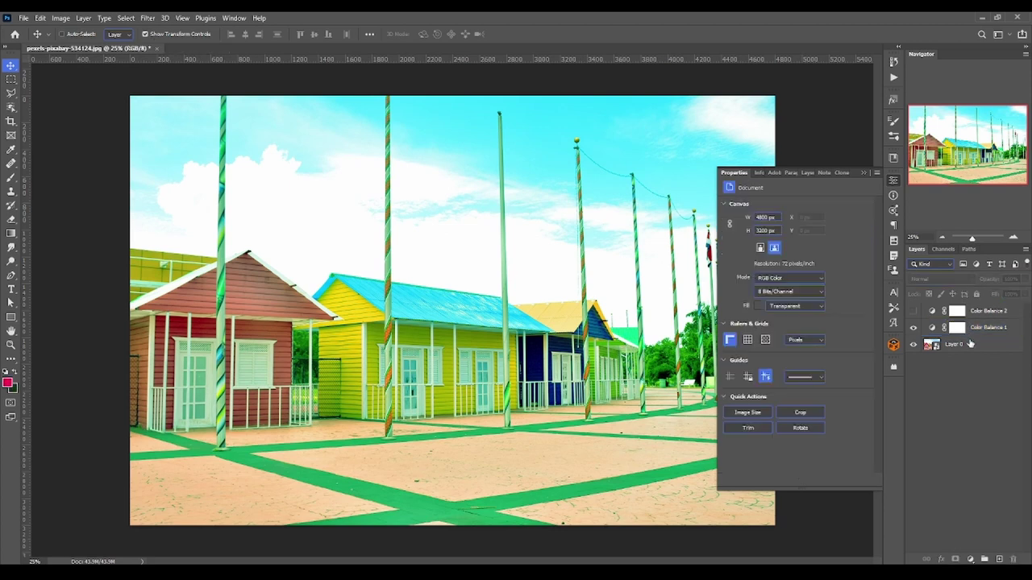
{"action": "left_click", "coordinate": [982, 327]}
{"action": "left_click", "coordinate": [982, 345], "text": "shift"}
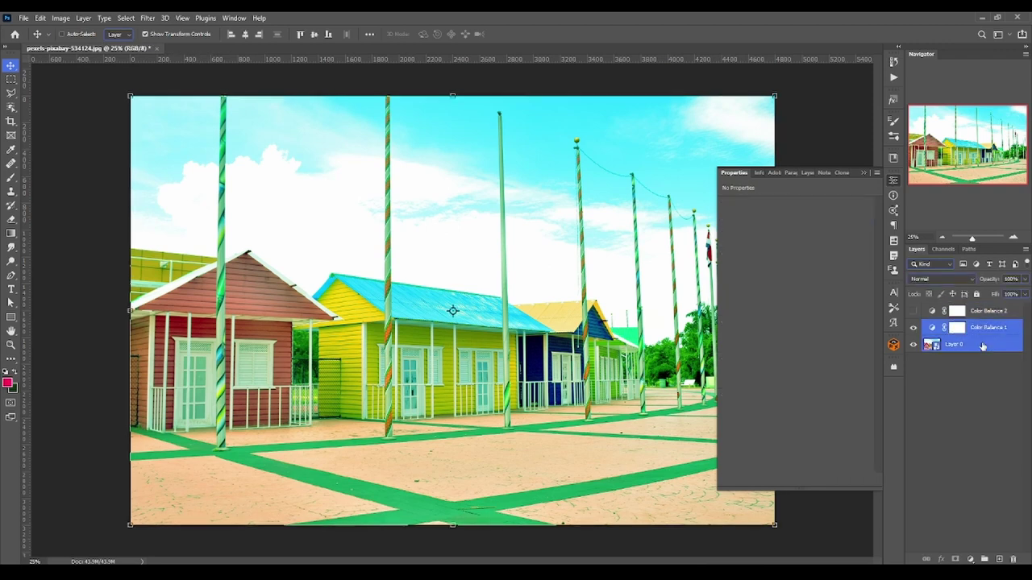
{"action": "key", "text": "ctrl+g"}
Step: Convert Group 1 to a smart object, then show and select Color Balance 2 again
{"action": "right_click", "coordinate": [971, 324]}
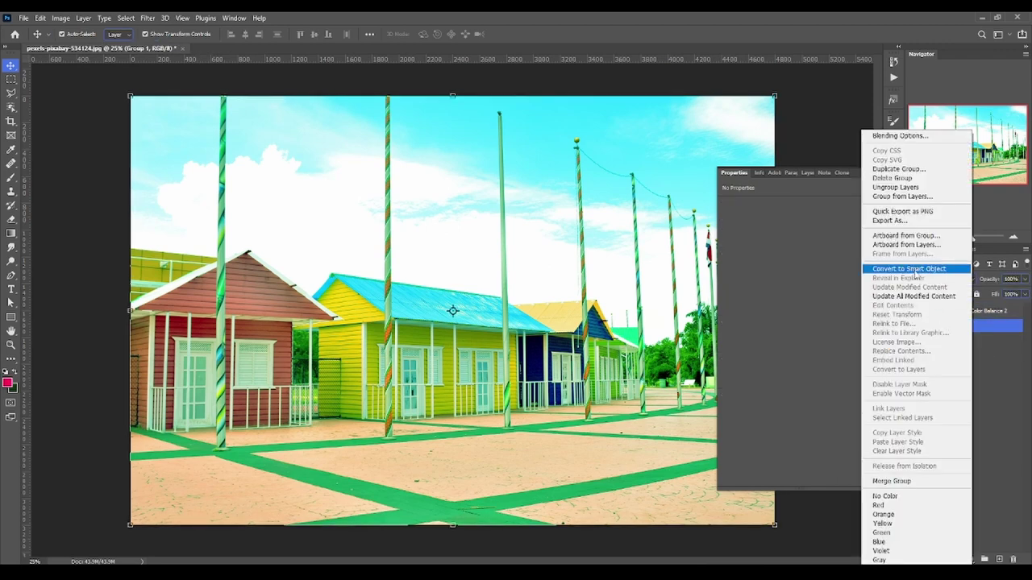
{"action": "key", "text": "Escape"}
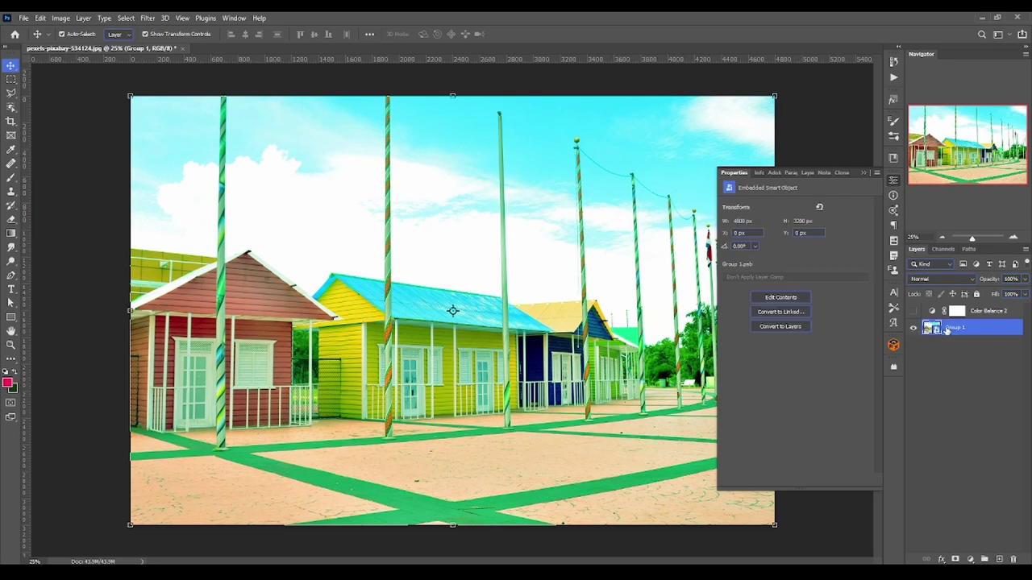
{"action": "left_click", "coordinate": [986, 321]}
{"action": "left_click", "coordinate": [913, 313]}
{"action": "left_click", "coordinate": [931, 312]}
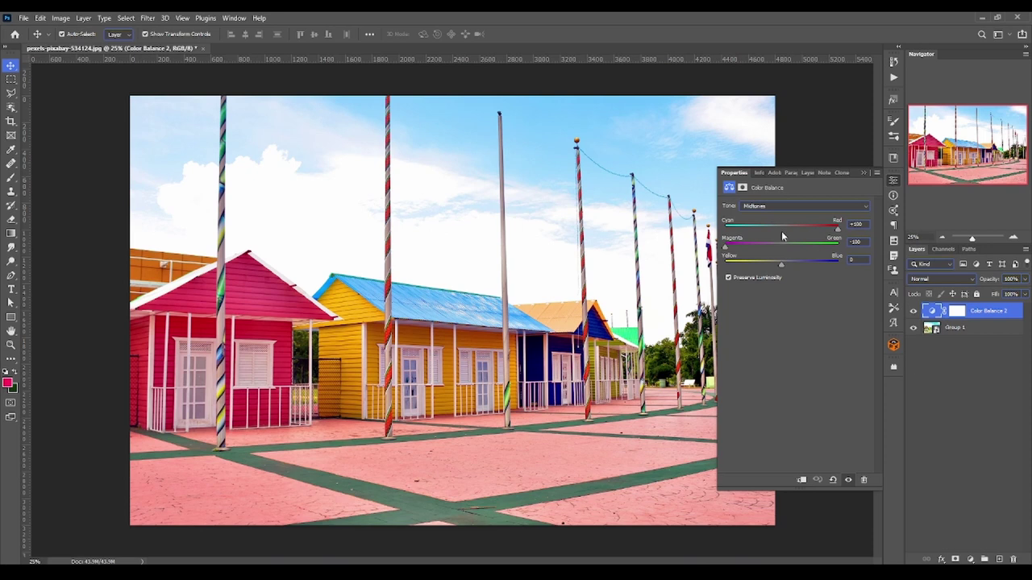
Step: Reset Color Balance 2 and set its Midtones Magenta–Green to -100
{"action": "left_click", "coordinate": [832, 480]}
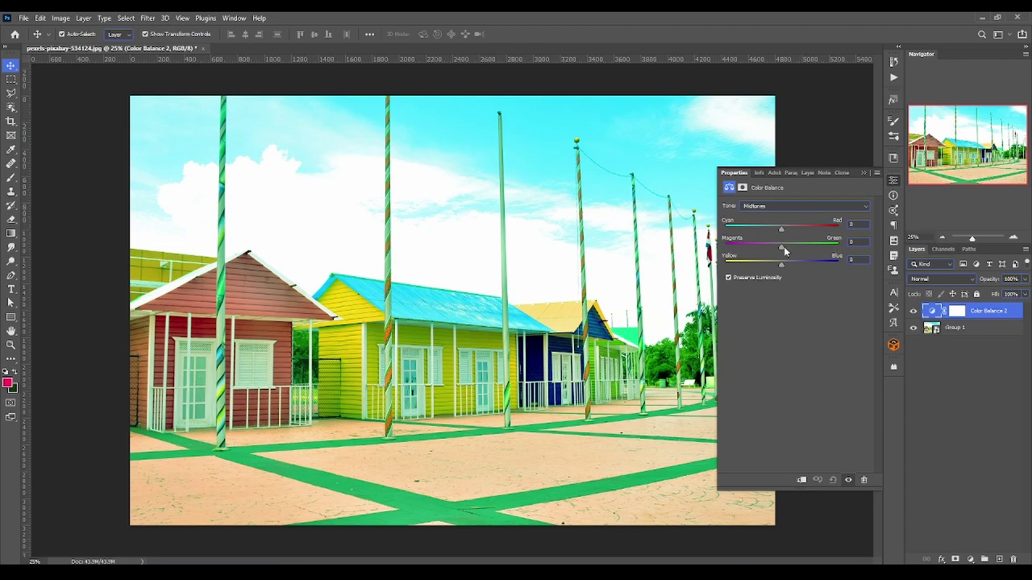
{"action": "left_click_drag", "start_coordinate": [786, 247], "coordinate": [835, 249]}
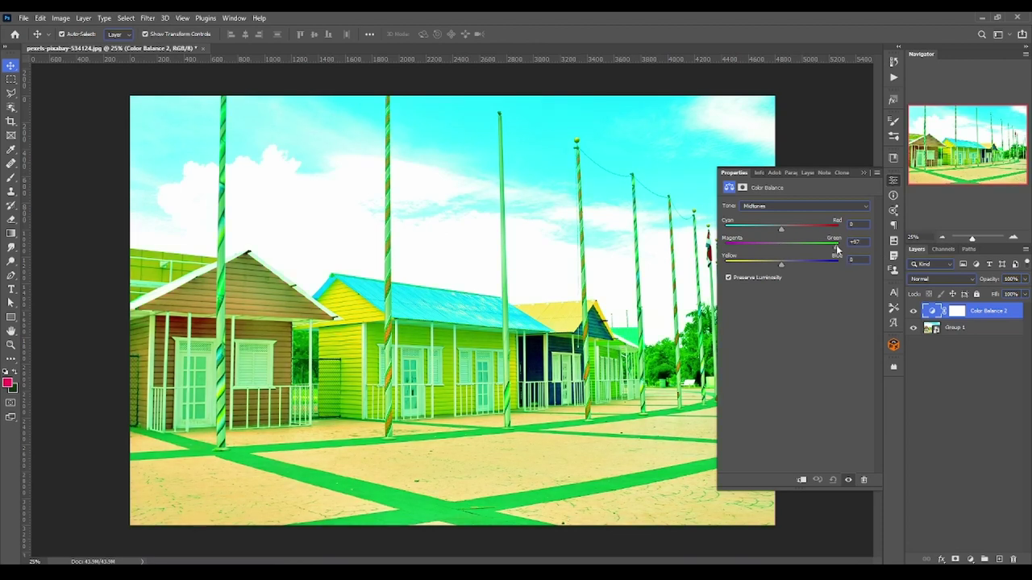
{"action": "left_click_drag", "start_coordinate": [828, 250], "coordinate": [611, 242]}
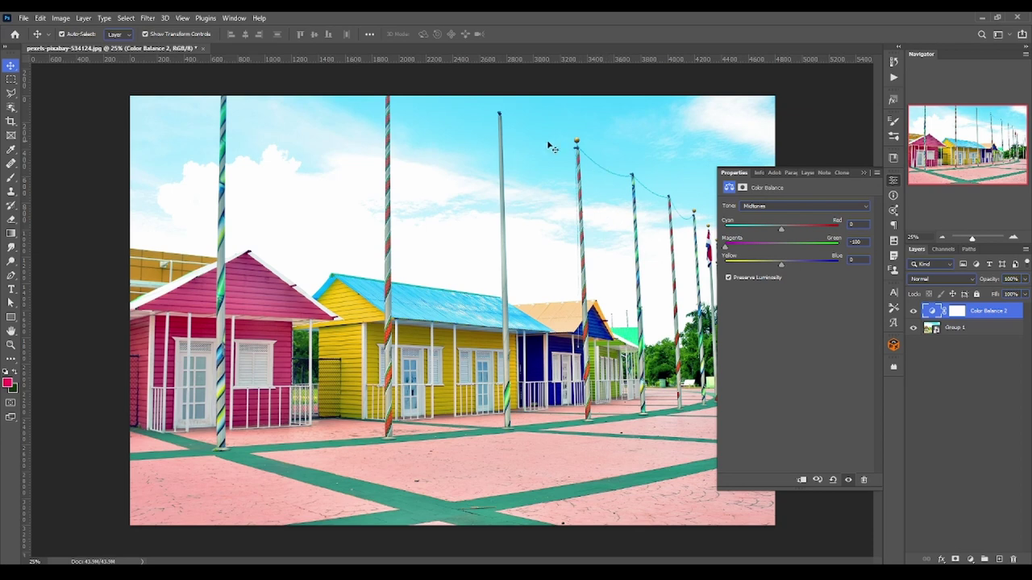
Step: Set Color Balance 2 Midtones Cyan–Red to +100 and toggle its visibility to compare
{"action": "left_click_drag", "start_coordinate": [781, 233], "coordinate": [893, 228]}
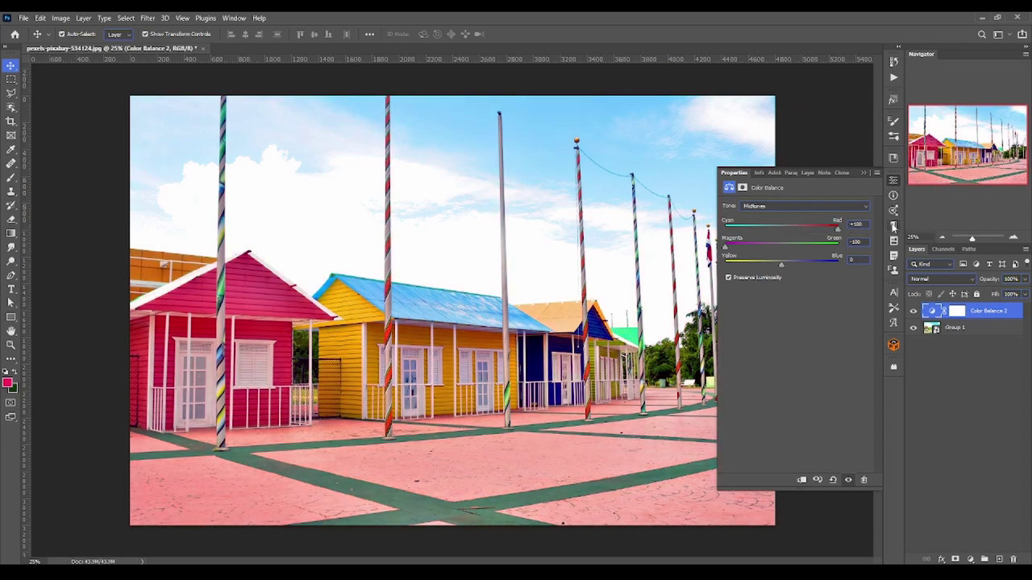
{"action": "left_click", "coordinate": [913, 313]}
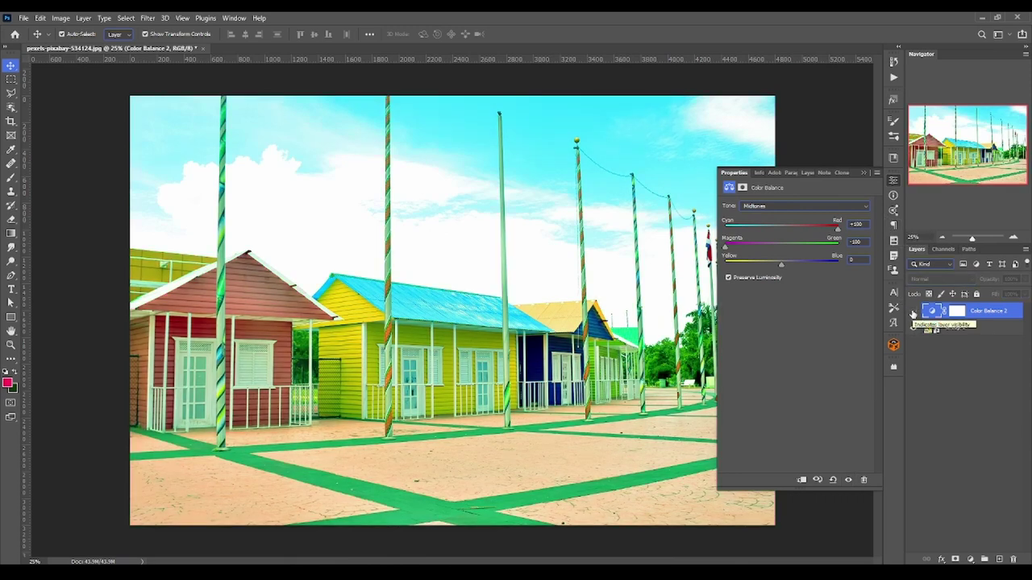
{"action": "left_click", "coordinate": [913, 313]}
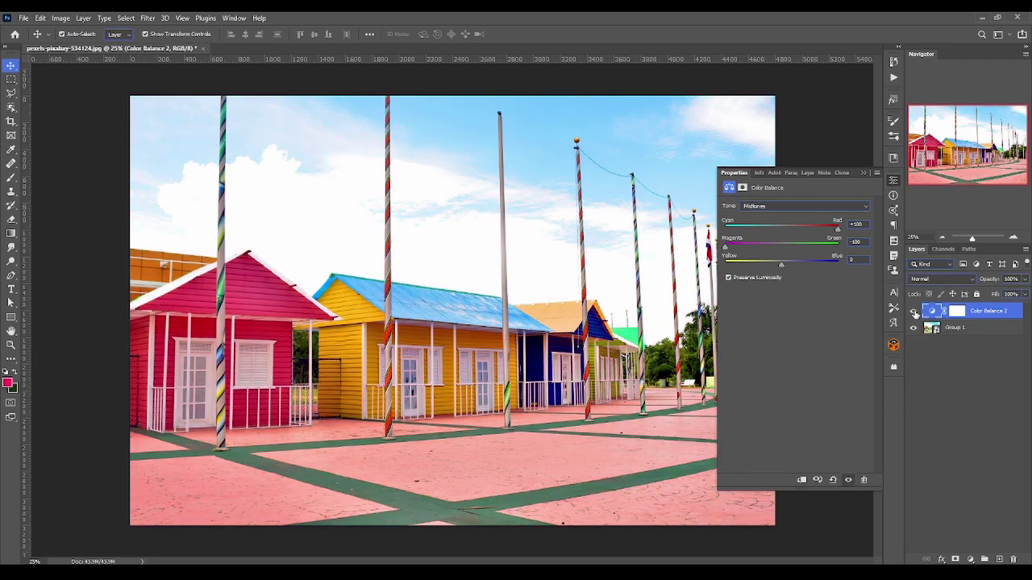